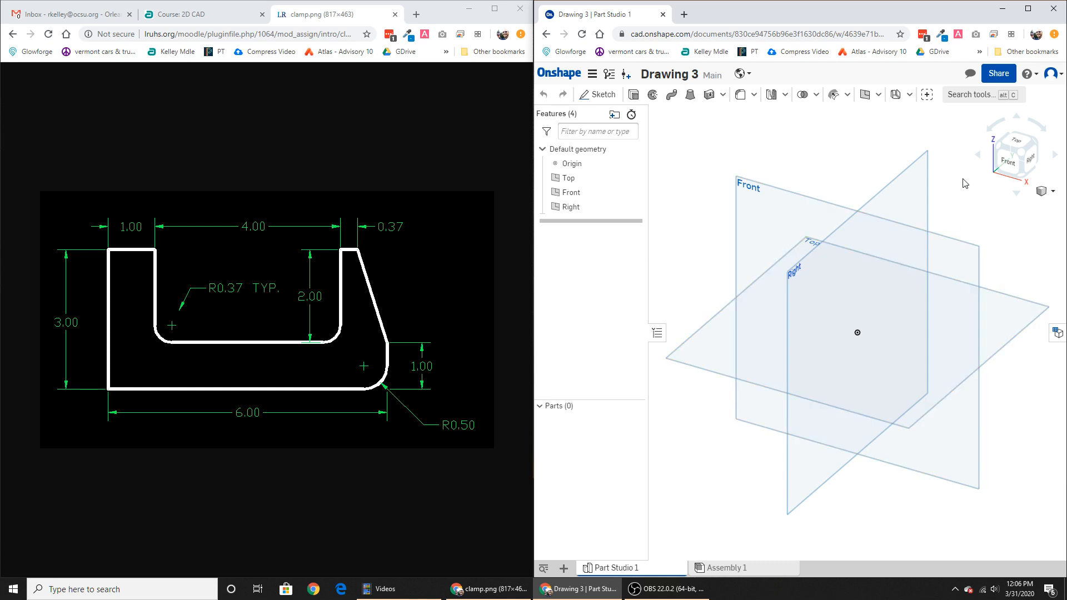
Step: Switch to the top view and start a new sketch on the Top plane
click(1019, 146)
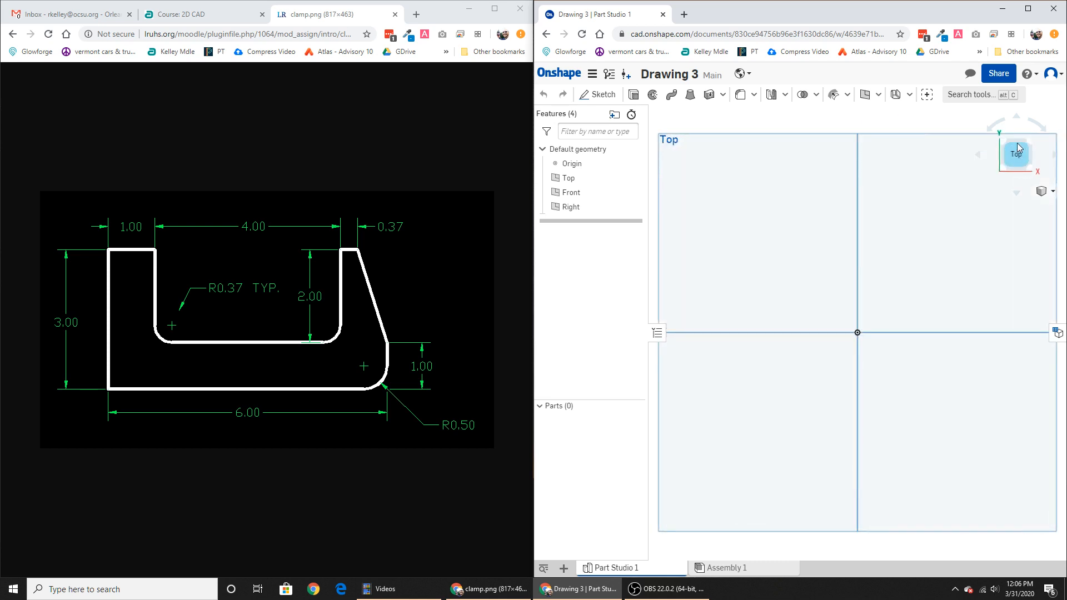
click(599, 95)
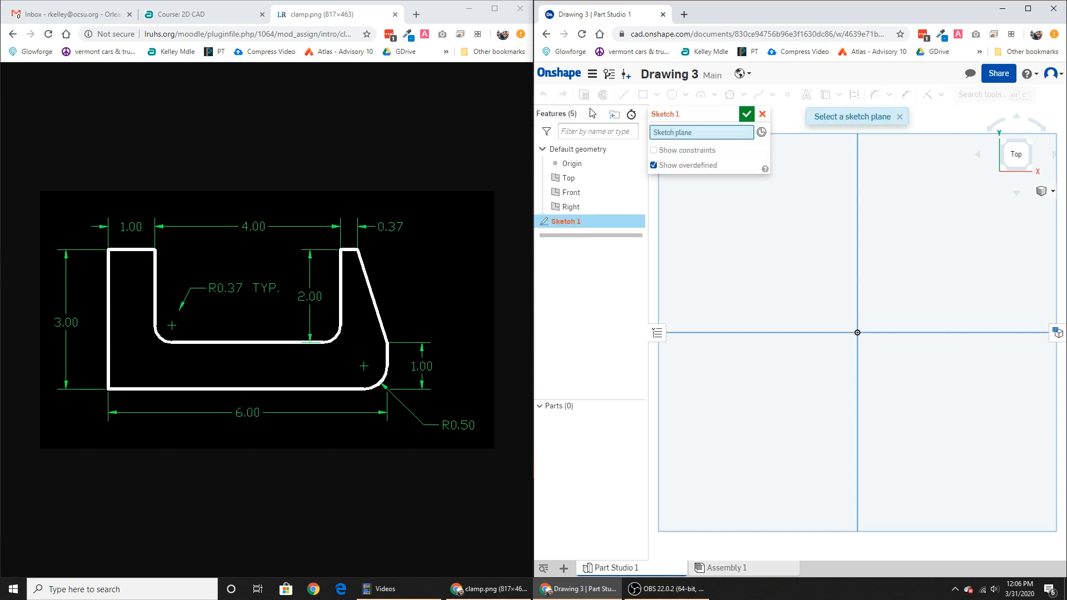
click(899, 118)
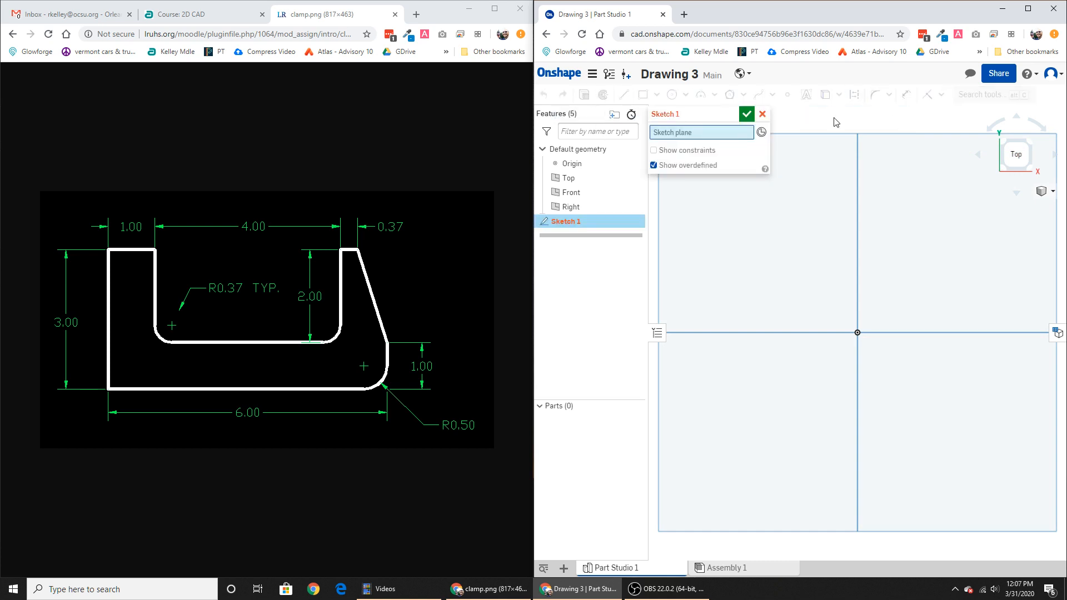
click(724, 213)
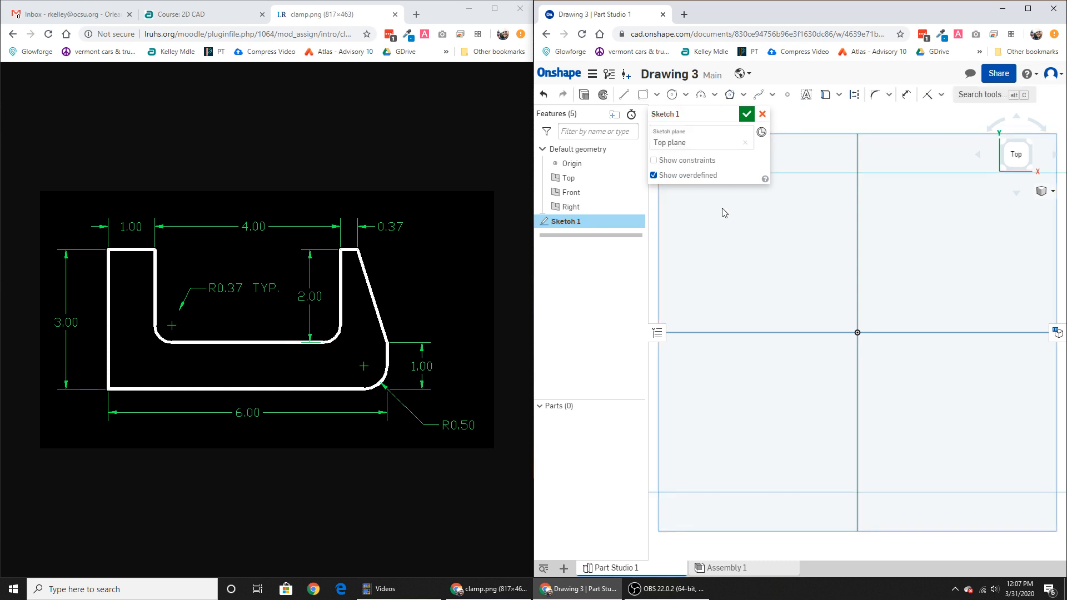
Step: Draw the right arm's 0.37 in horizontal top edge and a 2 in vertical line down from its left end
click(624, 99)
click(1005, 245)
click(977, 245)
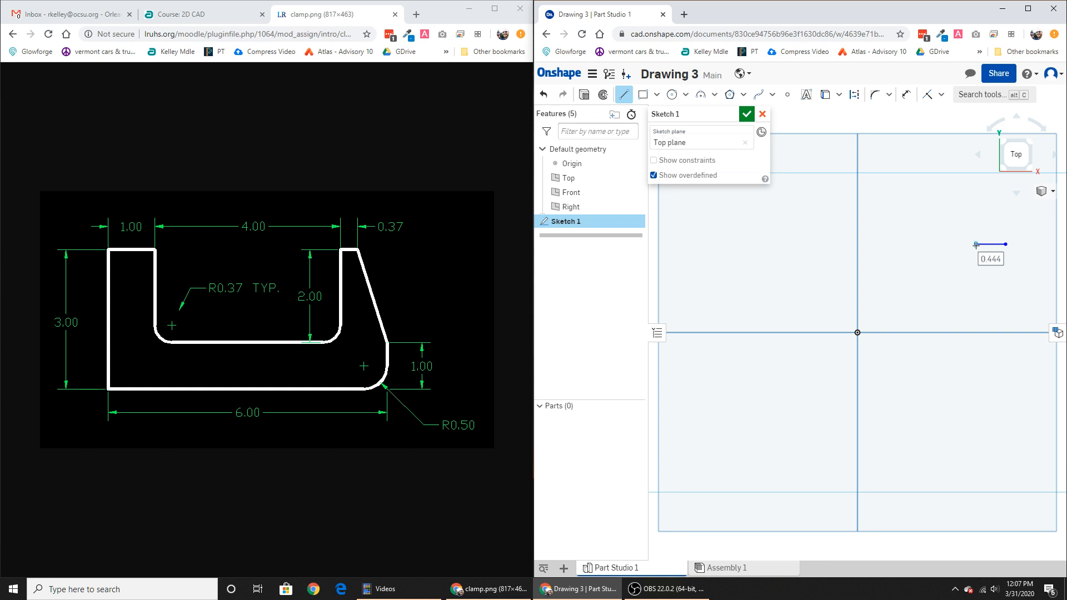
text(.37)
key(Return)
click(977, 244)
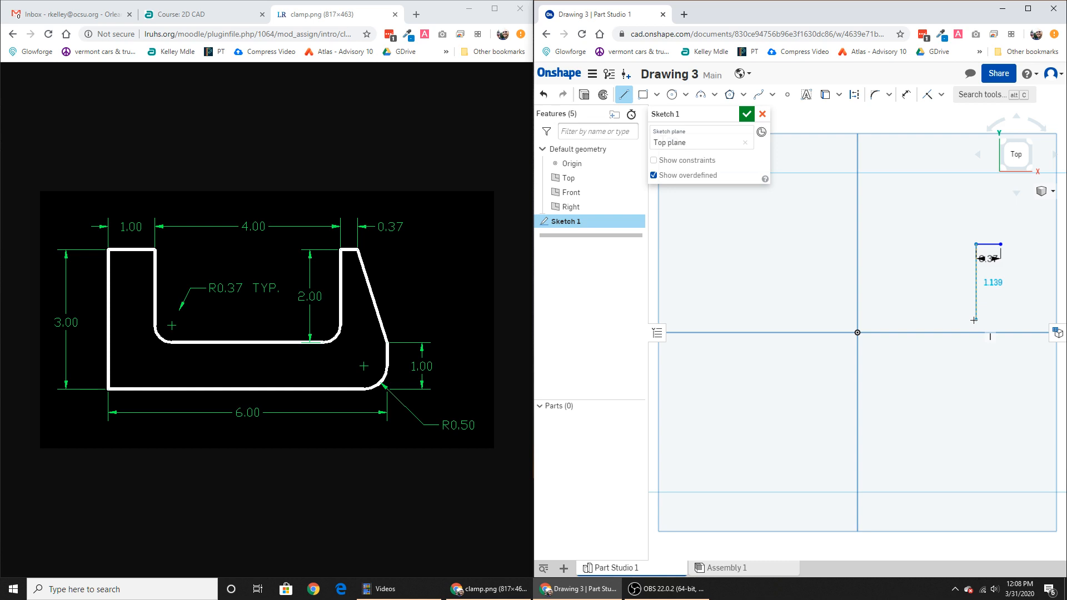
click(973, 320)
text(2)
key(Return)
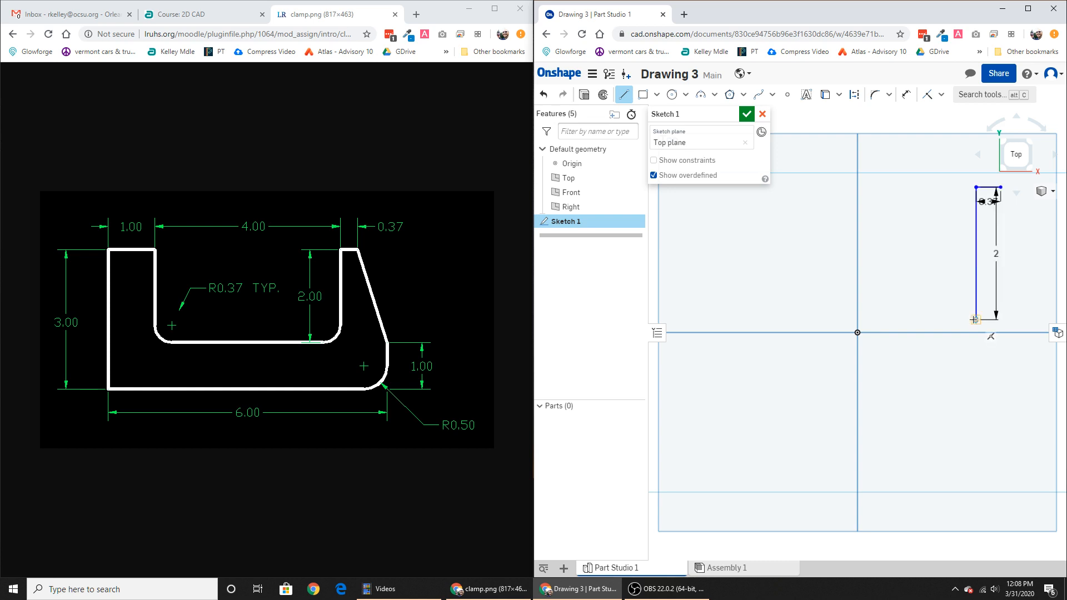
Step: Continue the profile with a 4 in horizontal line to the left and a 2 in vertical line upward
click(874, 320)
text(4)
key(Return)
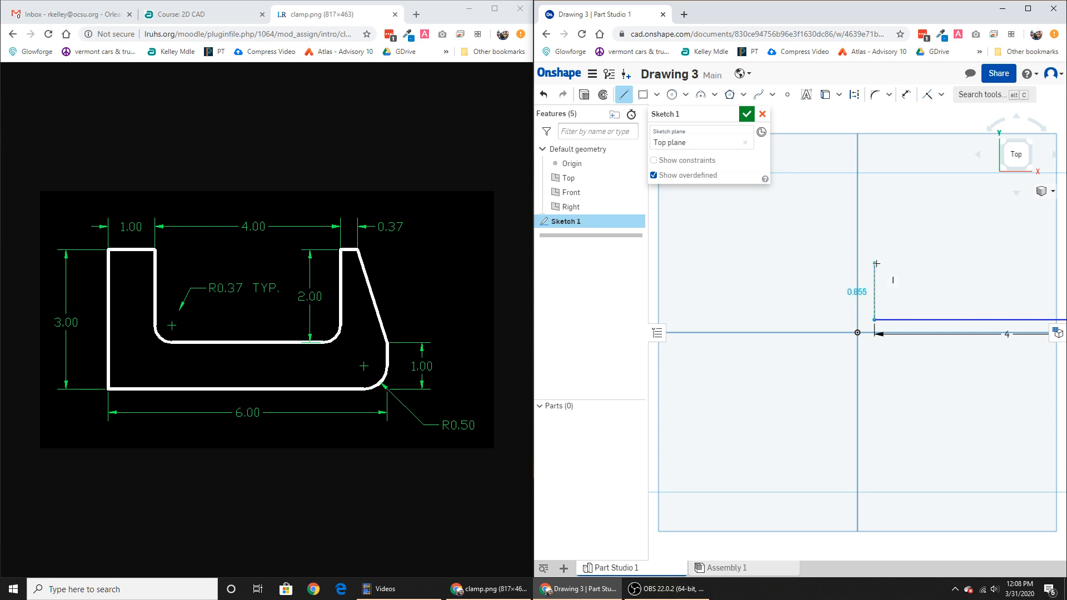
click(876, 263)
text(2)
key(Return)
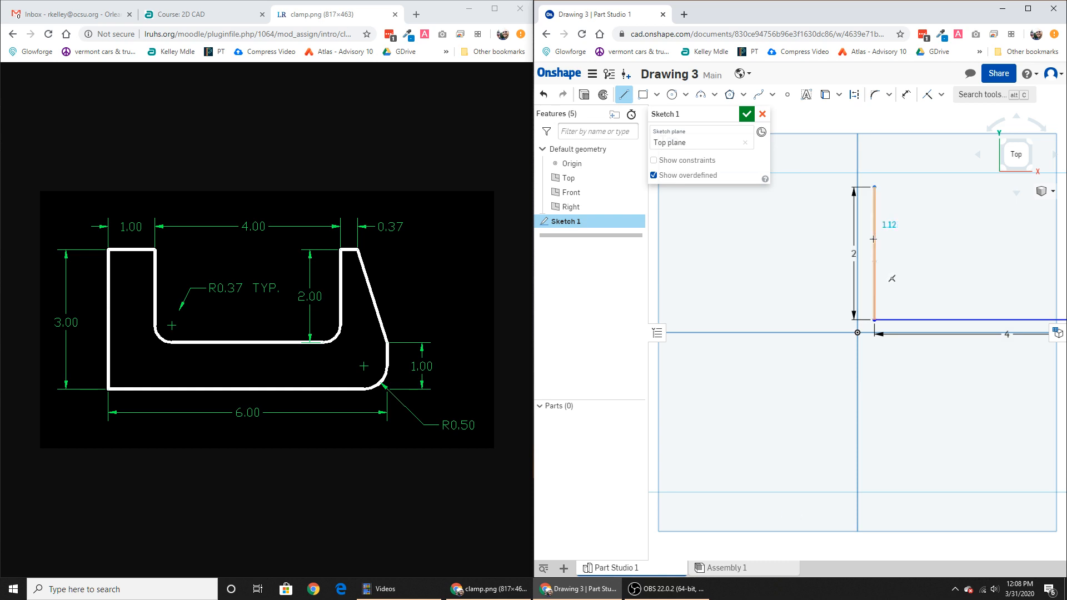
Step: Continue with a 1 in horizontal line to the left and a 3 in vertical line down as the outer left edge
click(810, 187)
text(1)
key(Return)
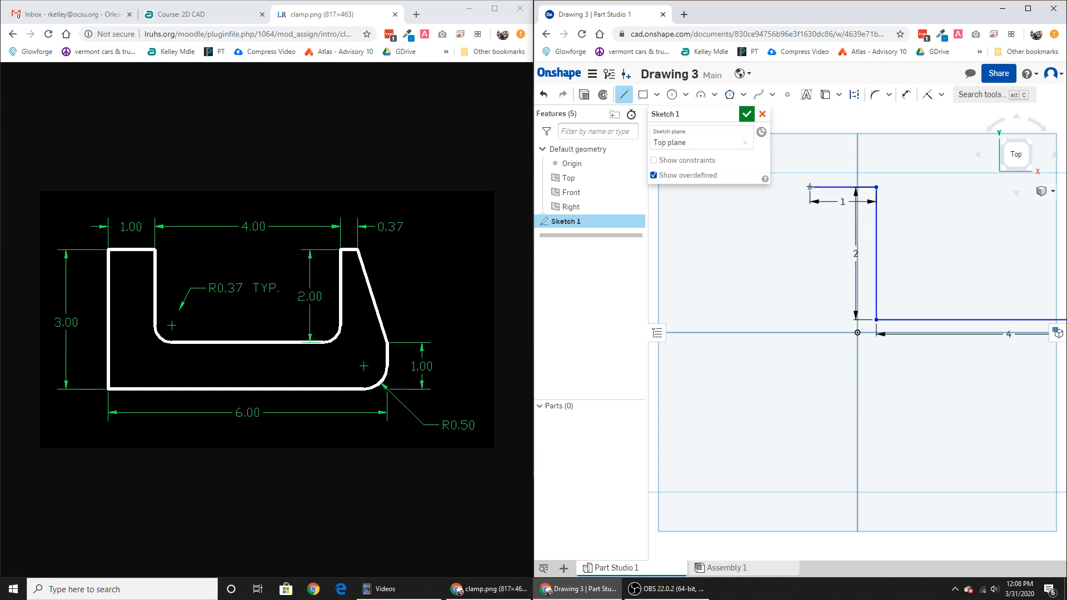
click(810, 277)
text(3)
key(Return)
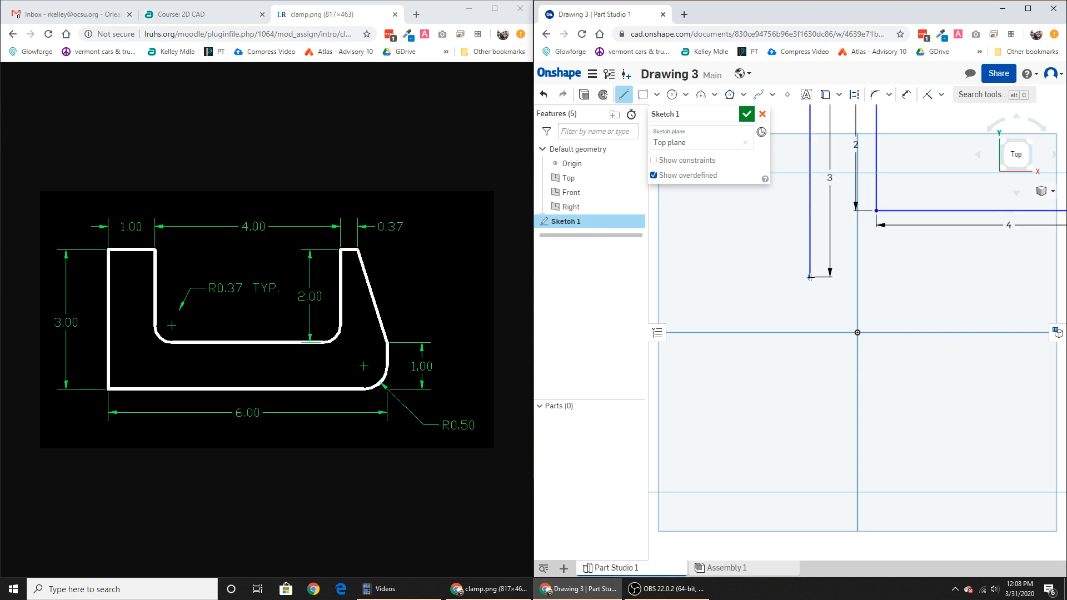
Step: Draw the clamp's 6 in bottom edge to the right from the lower end of the 3 in line
click(906, 278)
text(6)
key(Return)
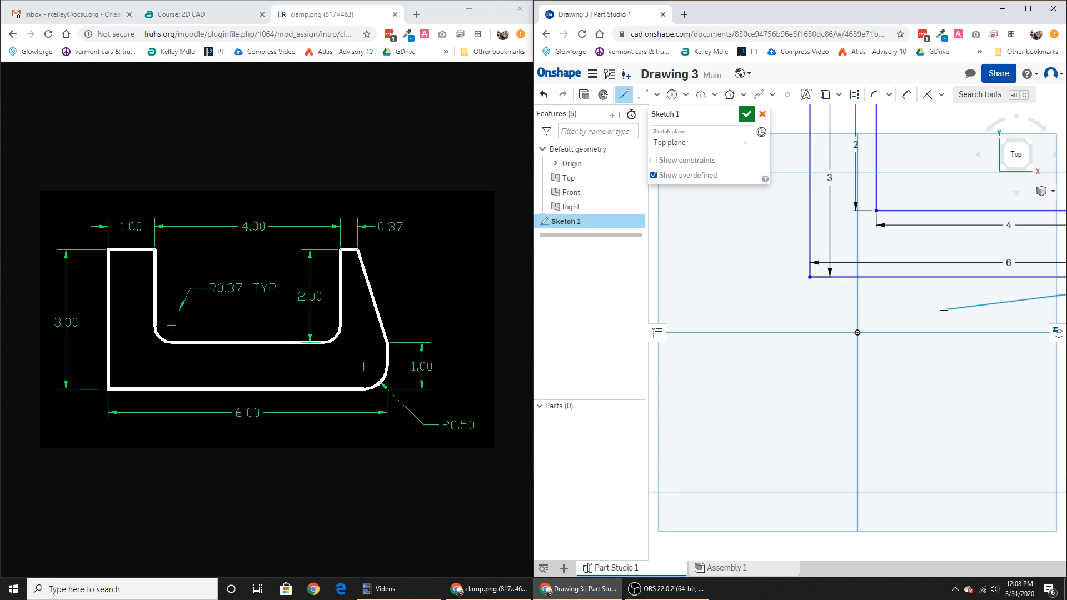
Step: Close the profile with a 1 in vertical line up from the bottom edge and a slanted line to the right arm's top corner
mouse_move(933, 312)
middle_down()
mouse_move(634, 353)
mouse_move(589, 405)
mouse_move(583, 427)
mouse_move(596, 426)
middle_up()
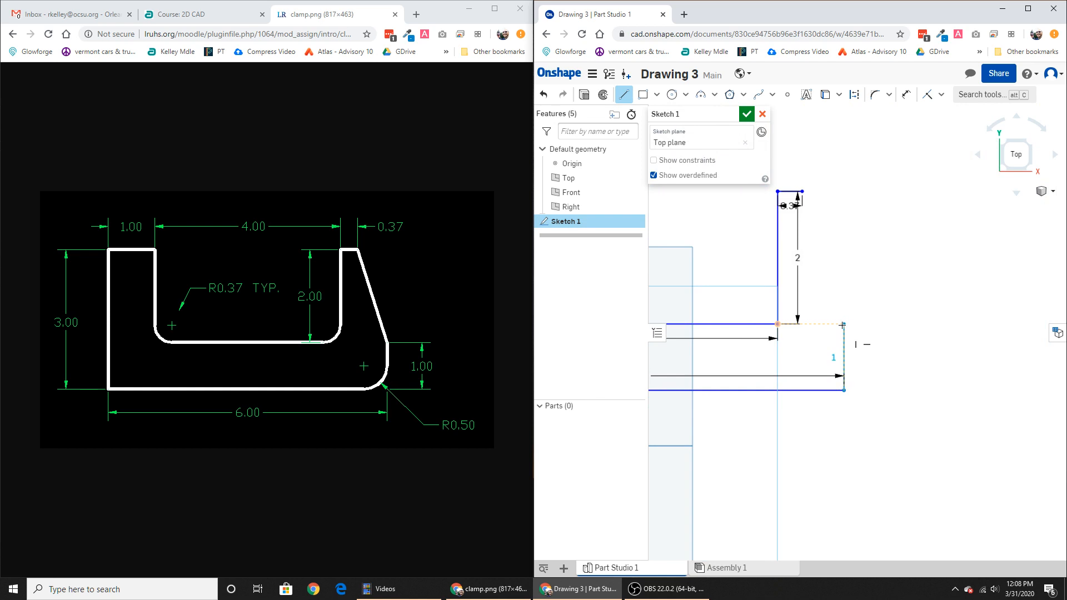
click(843, 325)
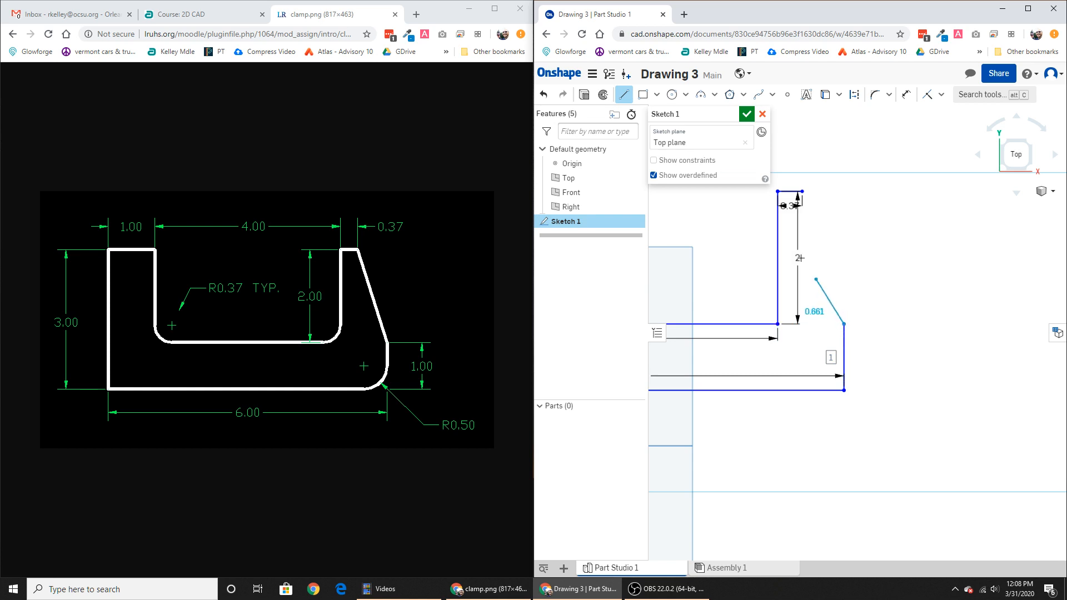
click(803, 193)
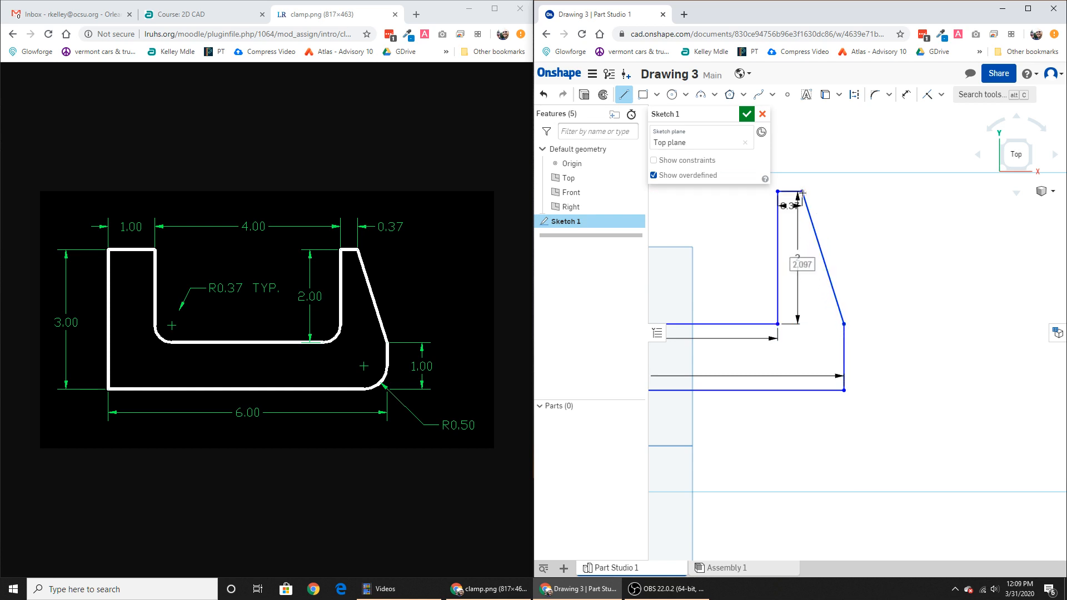
Step: Exit the Line tool and reposition the right arm's dimensions, the 0.37 above its top edge and the 2 inside the opening
mouse_move(760, 335)
middle_down()
mouse_move(834, 333)
mouse_move(849, 340)
mouse_move(813, 341)
mouse_move(863, 356)
middle_up()
scroll(849, 340, down, 2)
scroll(849, 340, down, 1)
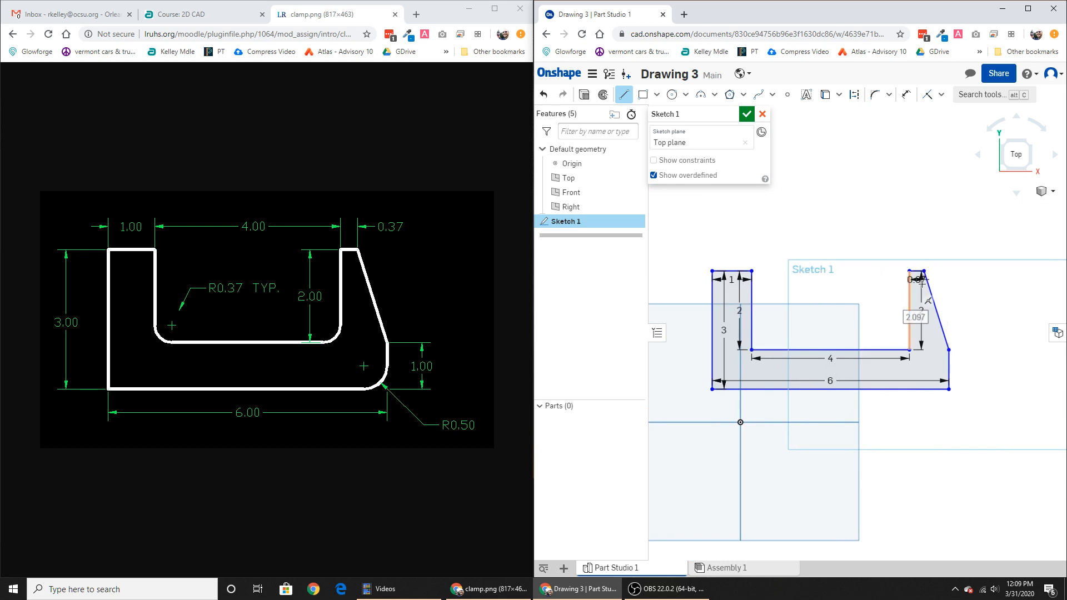
scroll(921, 276, up, 1)
scroll(921, 276, up, 4)
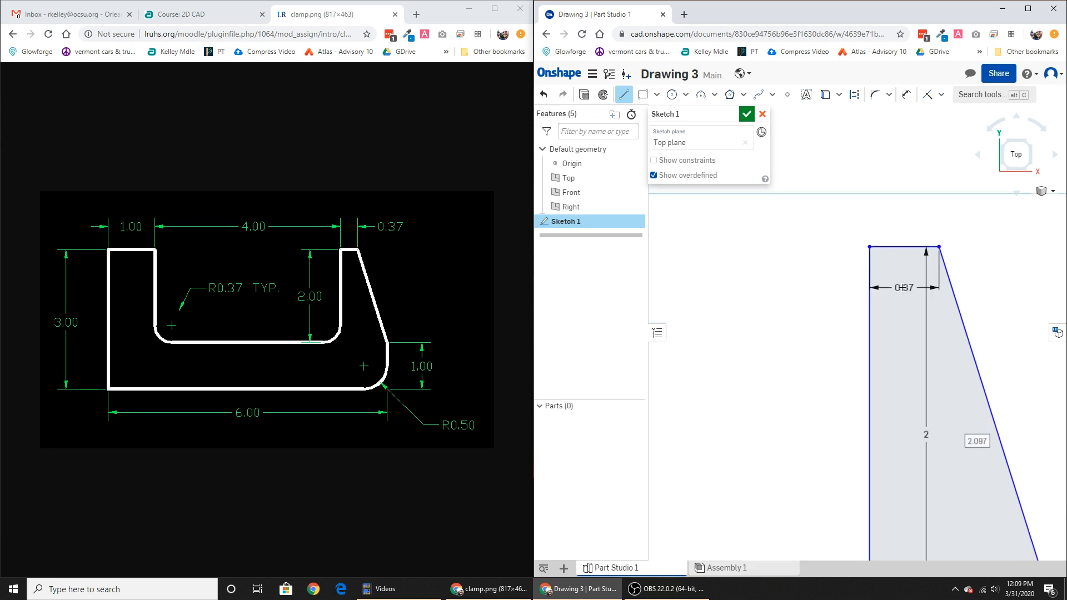
click(624, 95)
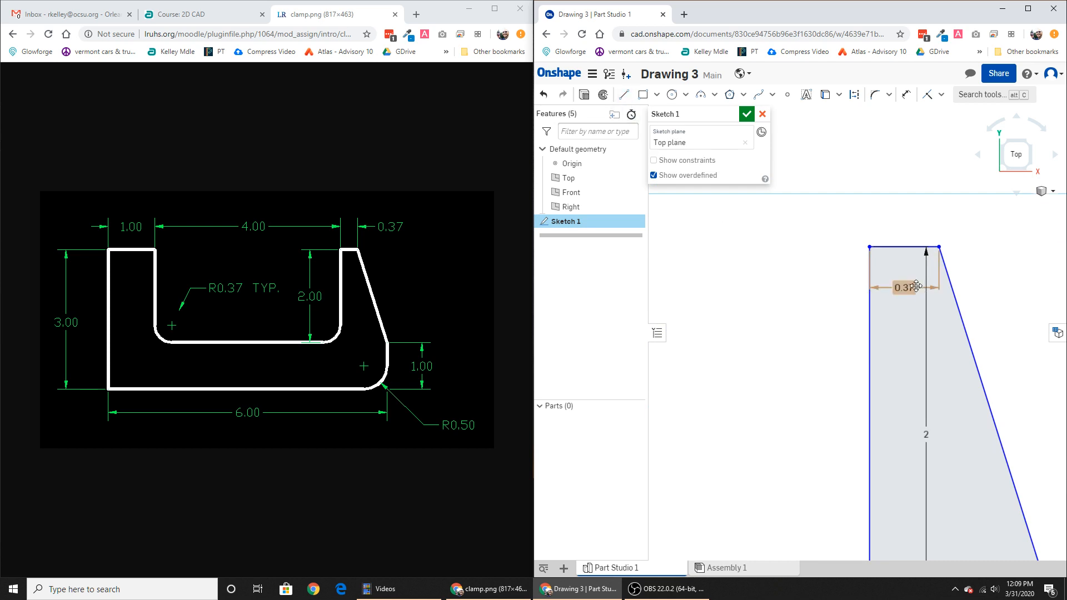
drag(903, 286, 907, 216)
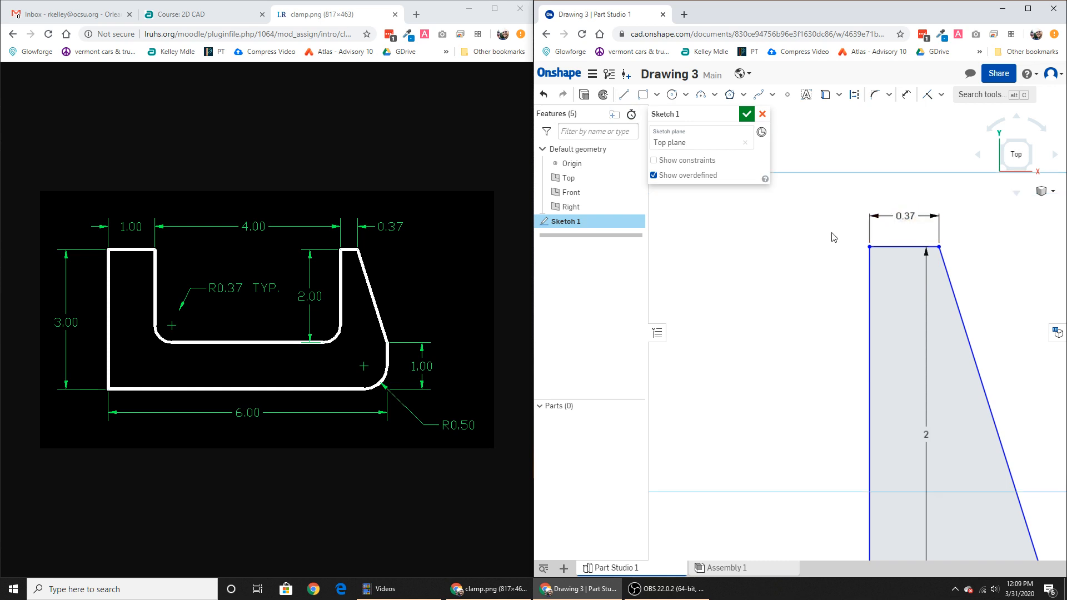
scroll(818, 240, down, 2)
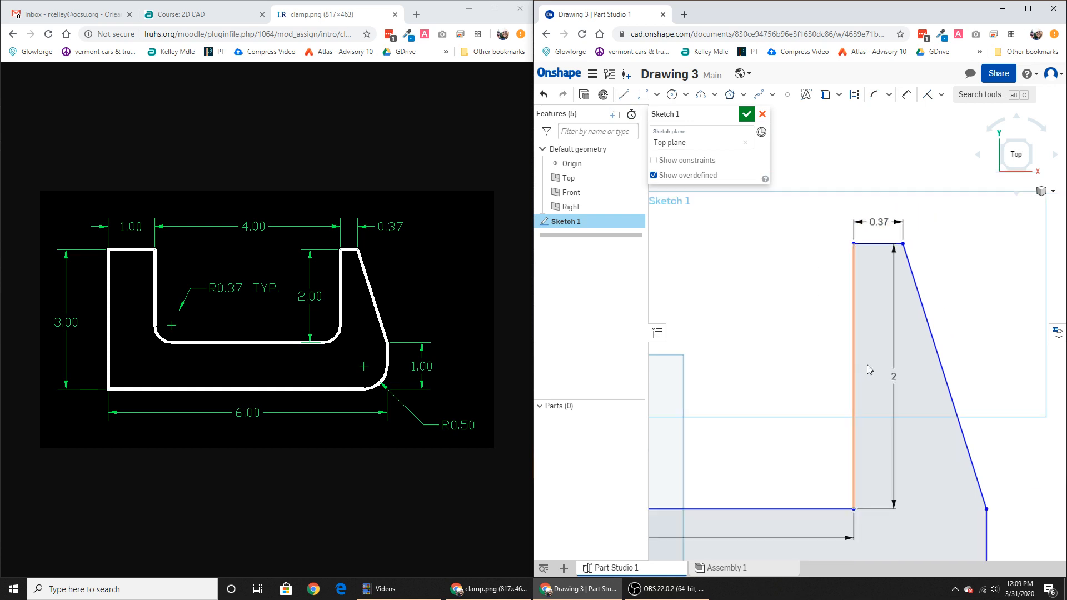
drag(896, 377, 802, 379)
scroll(801, 375, down, 3)
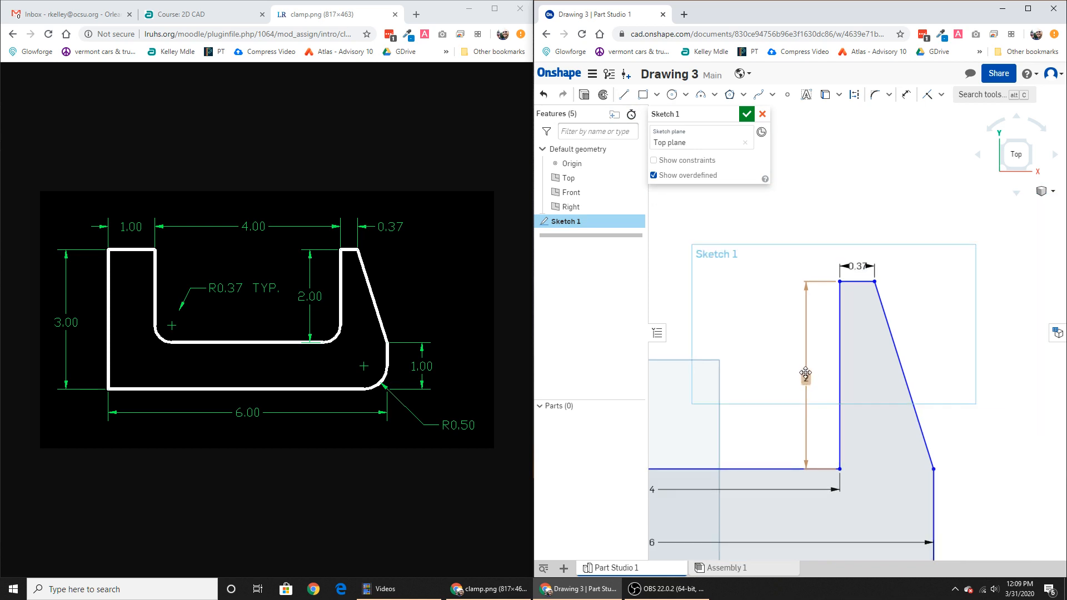
Step: Move the 6 in dimension below the profile and arrange the left arm's 3, 1 and 2 in dimensions outside its edges
mouse_move(799, 371)
middle_down()
mouse_move(913, 360)
mouse_move(884, 345)
middle_up()
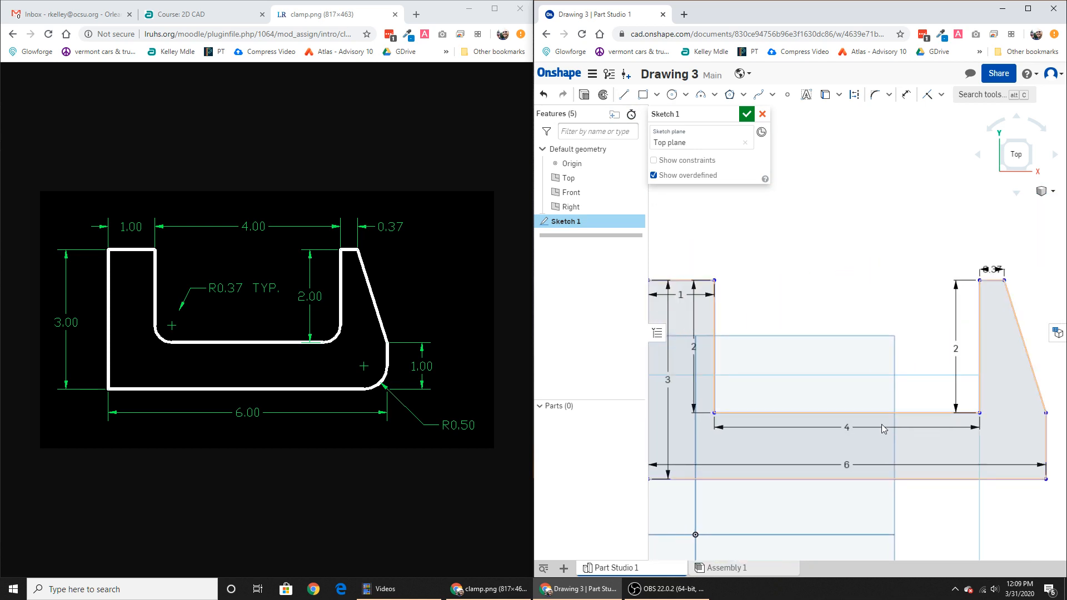
drag(850, 465, 851, 501)
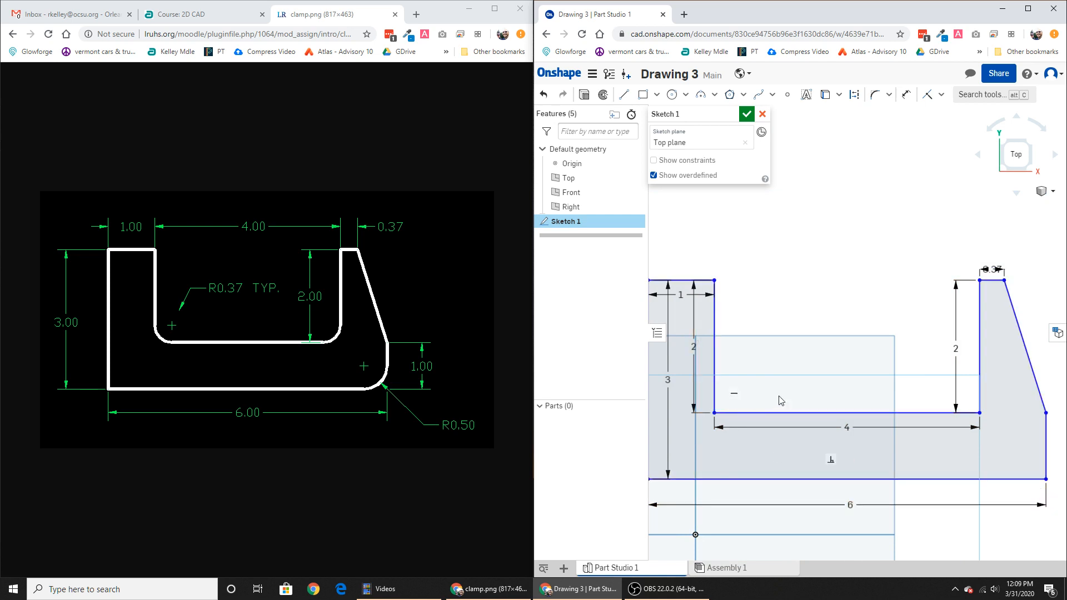
middle_drag(752, 400, 869, 379)
drag(805, 356, 775, 337)
drag(816, 270, 818, 237)
drag(829, 321, 886, 321)
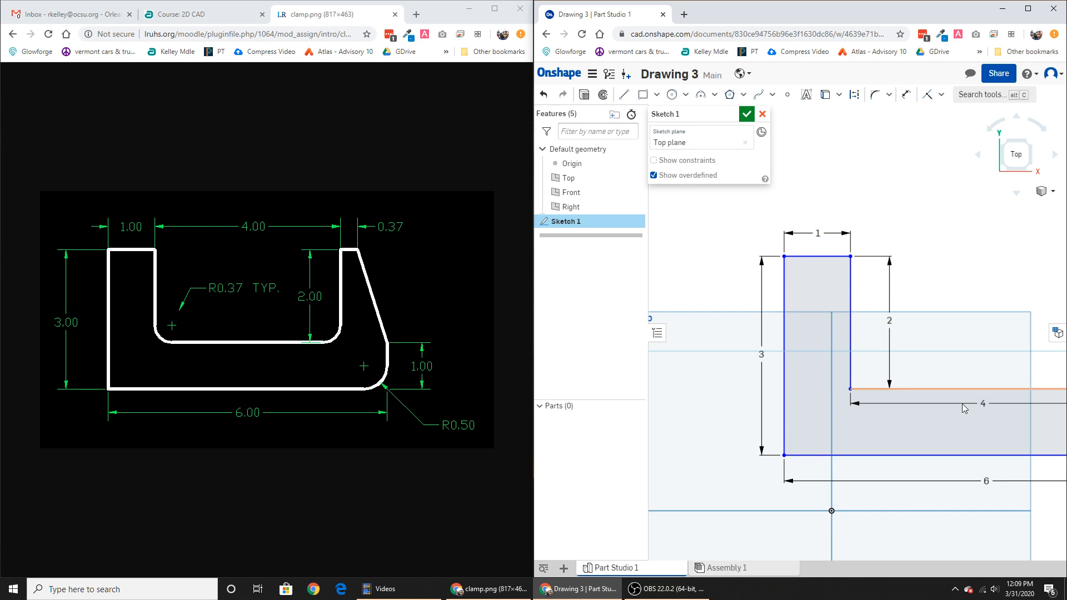
scroll(963, 403, down, 1)
mouse_move(963, 404)
middle_down()
mouse_move(791, 390)
mouse_move(830, 394)
middle_up()
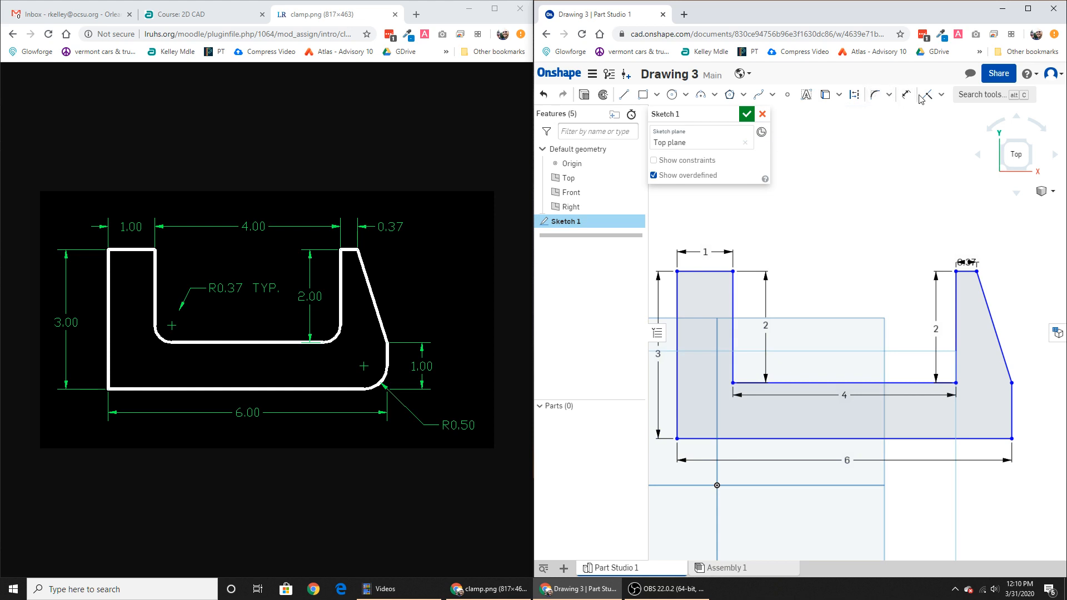
click(888, 95)
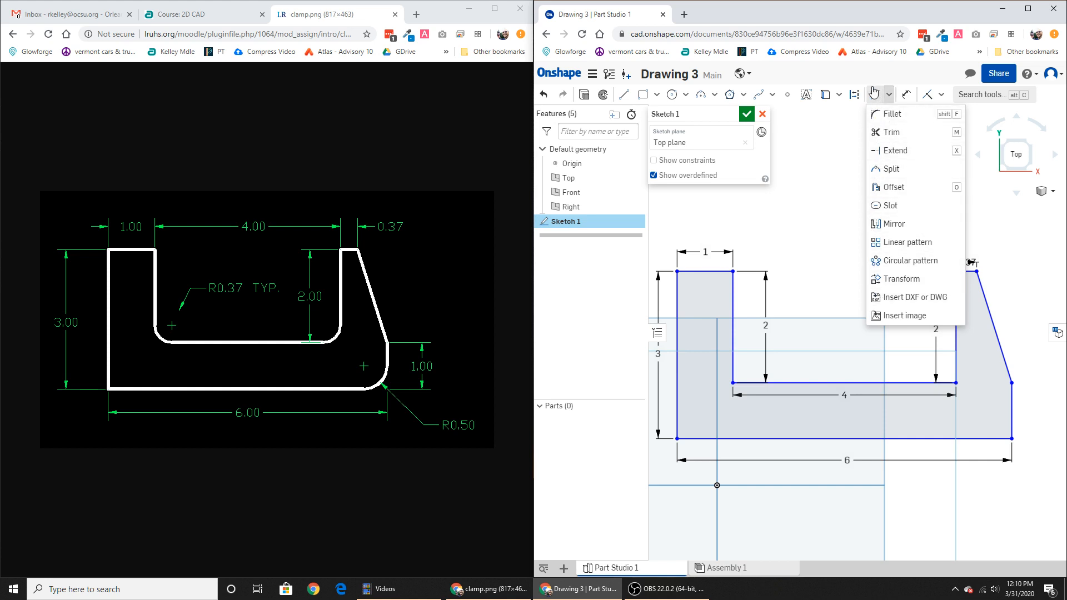
click(887, 133)
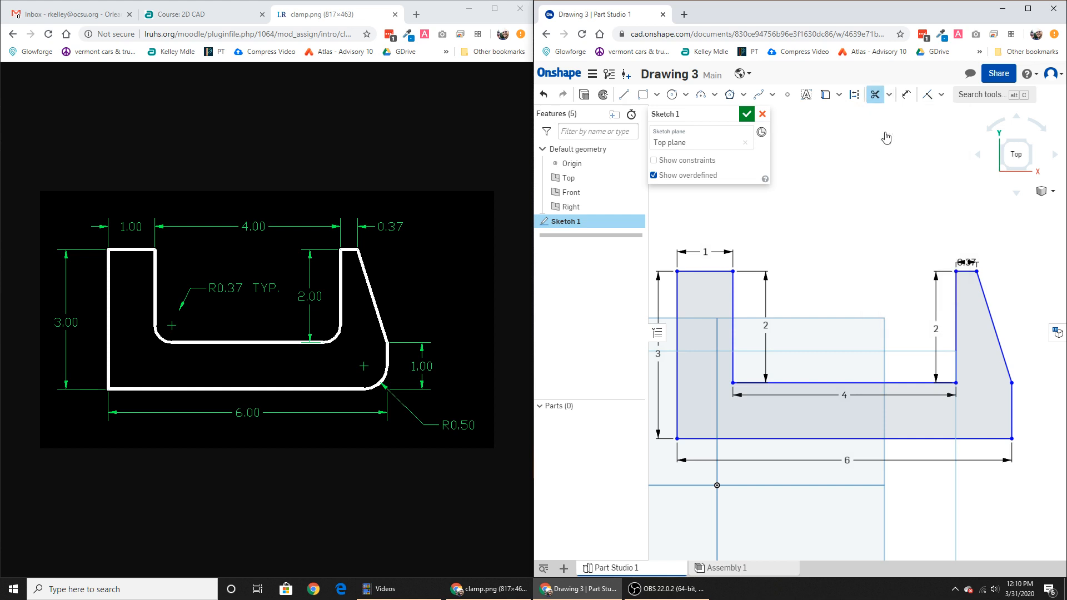
click(890, 95)
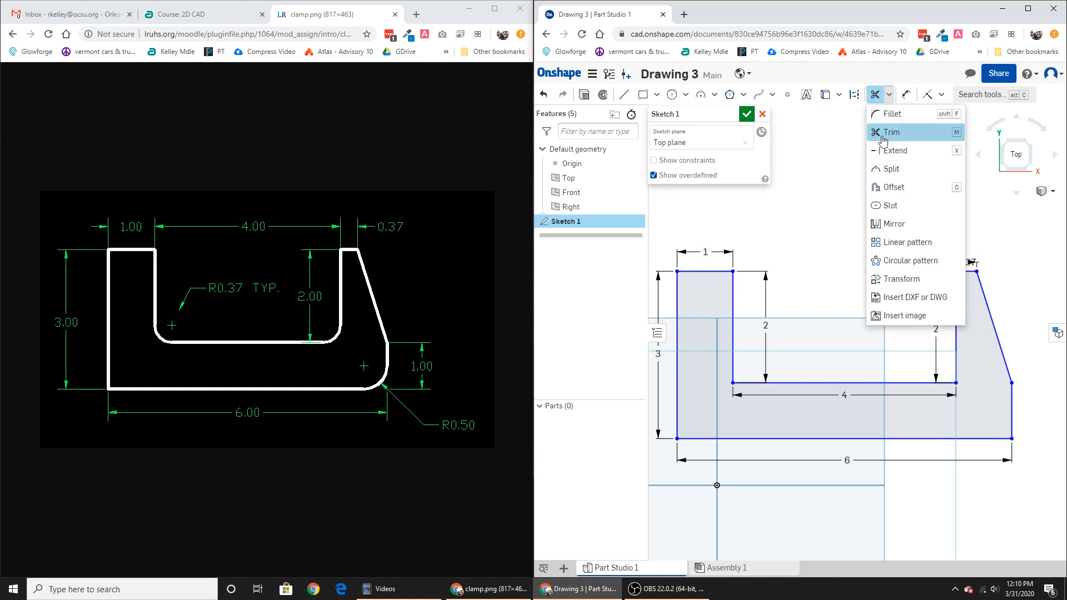
click(889, 242)
Step: Fillet the lower left inside corner of the clamp opening with a 0.37 in radius
click(891, 98)
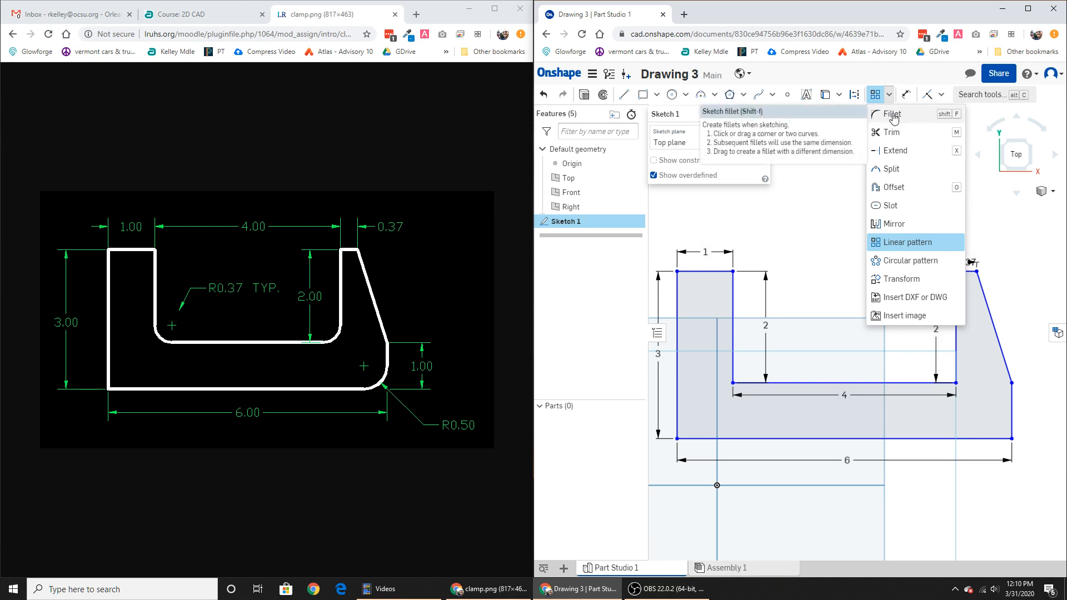
click(893, 115)
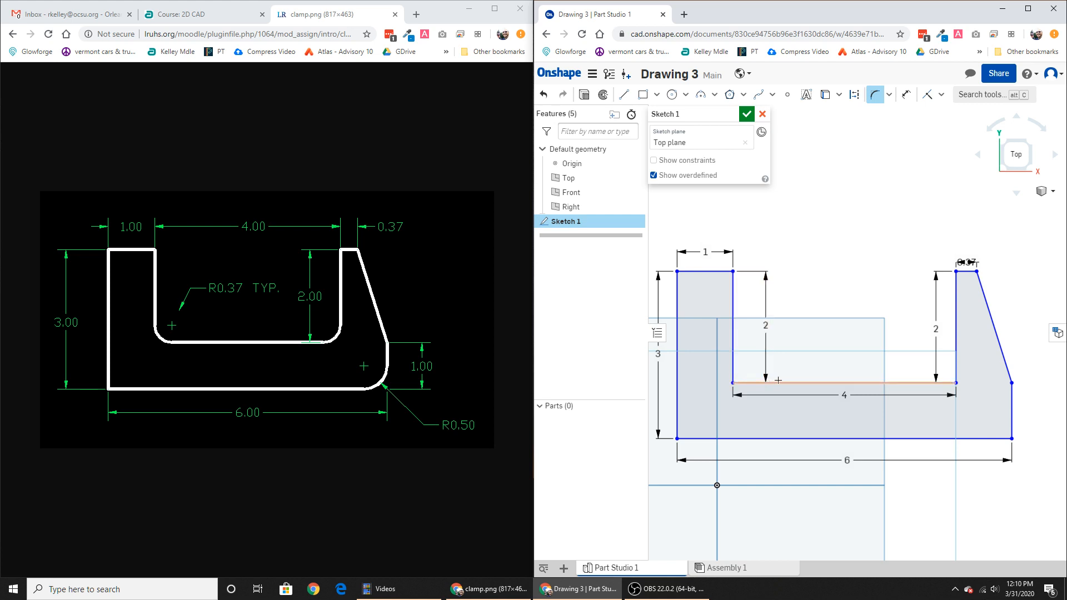
click(733, 360)
click(748, 383)
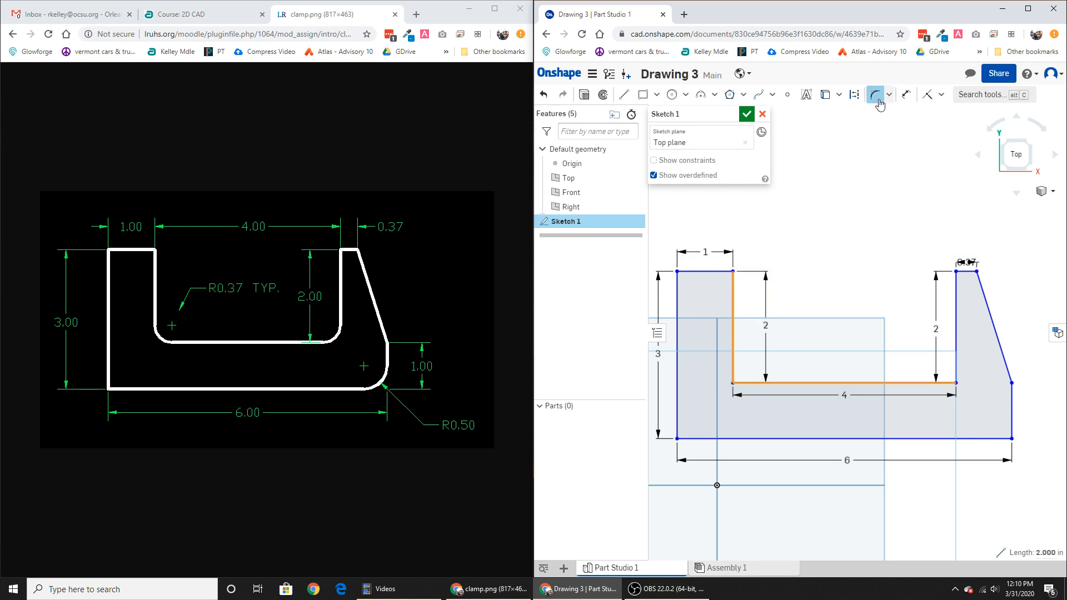
click(734, 383)
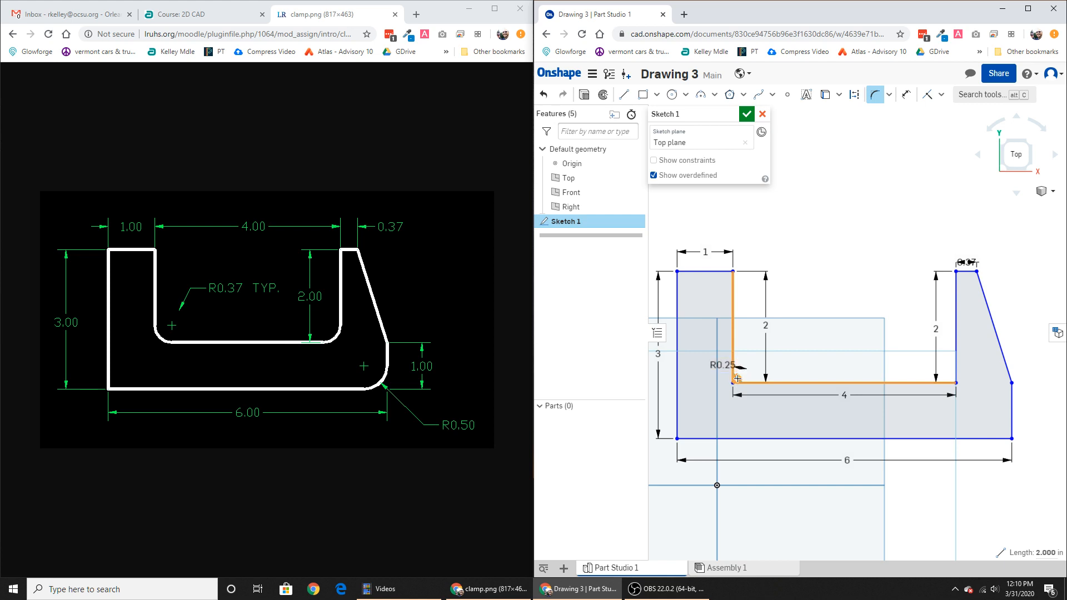
scroll(745, 374, up, 4)
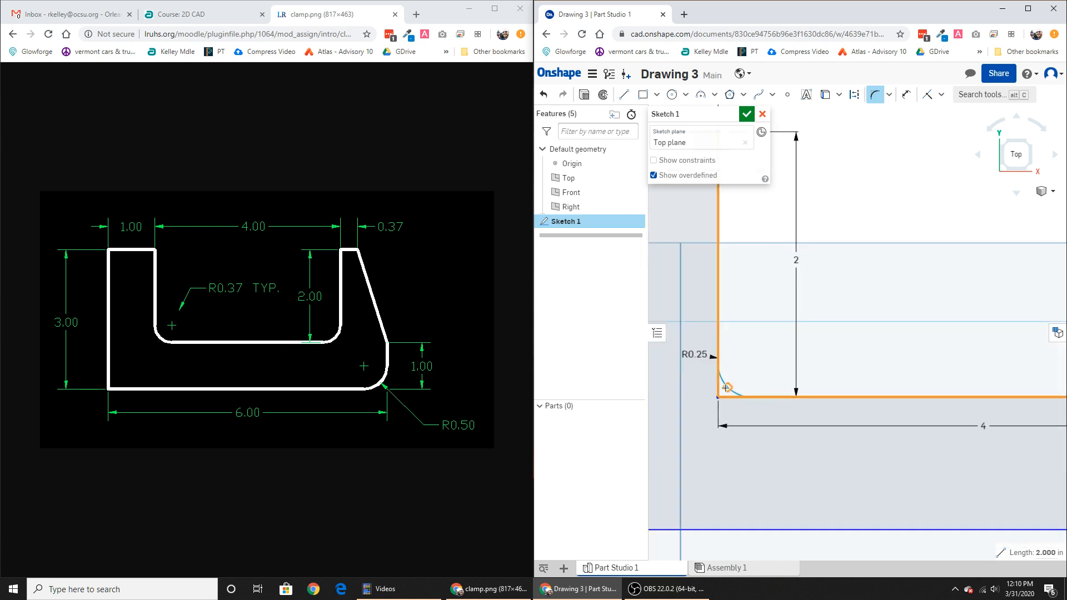
double_click(701, 355)
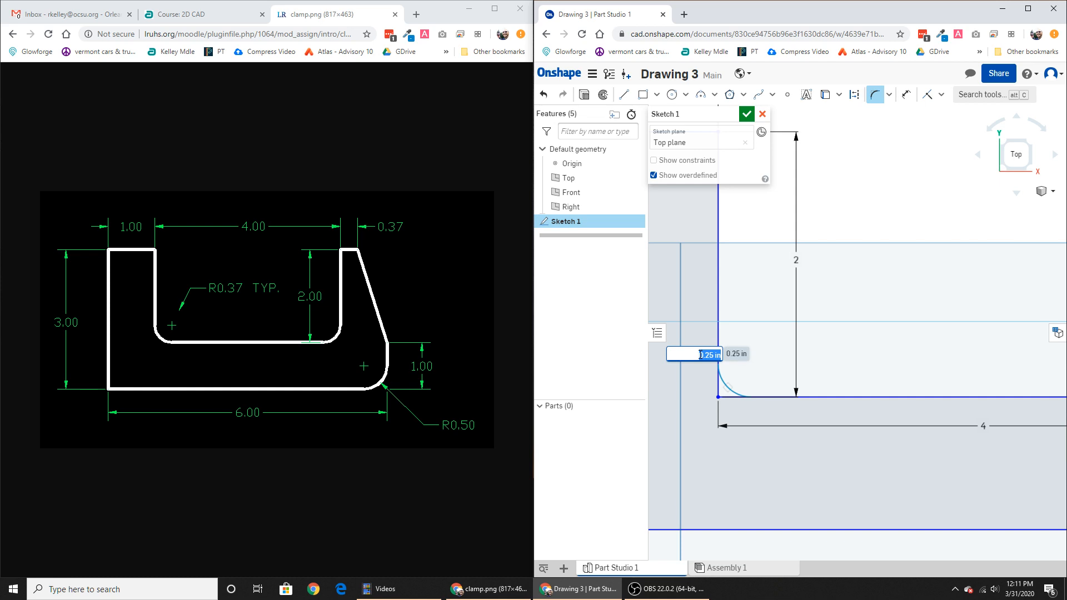
text(.3)
key(Return)
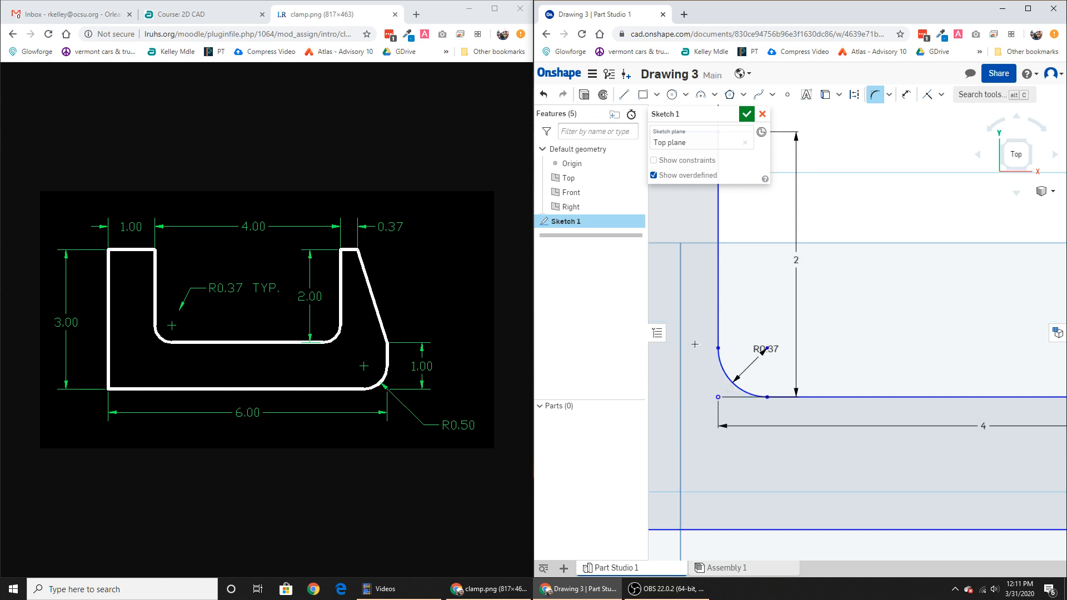
Step: Fillet the lower right inside corner of the clamp opening with a 0.37 in radius and place both radius dimensions inside the opening
drag(766, 349, 882, 384)
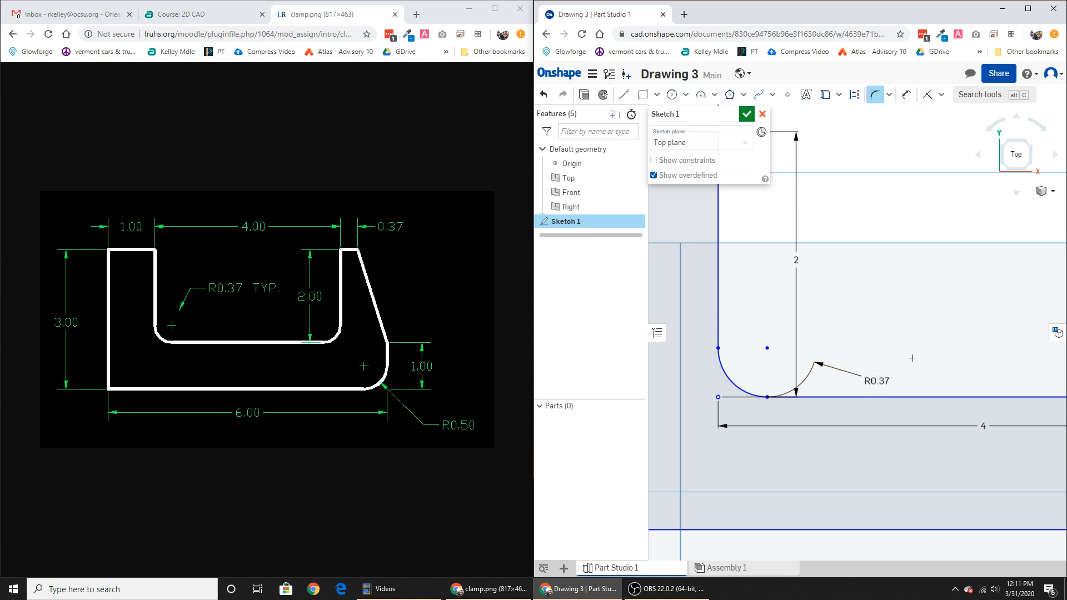
scroll(913, 358, down, 2)
scroll(918, 352, down, 2)
middle_drag(943, 349, 788, 350)
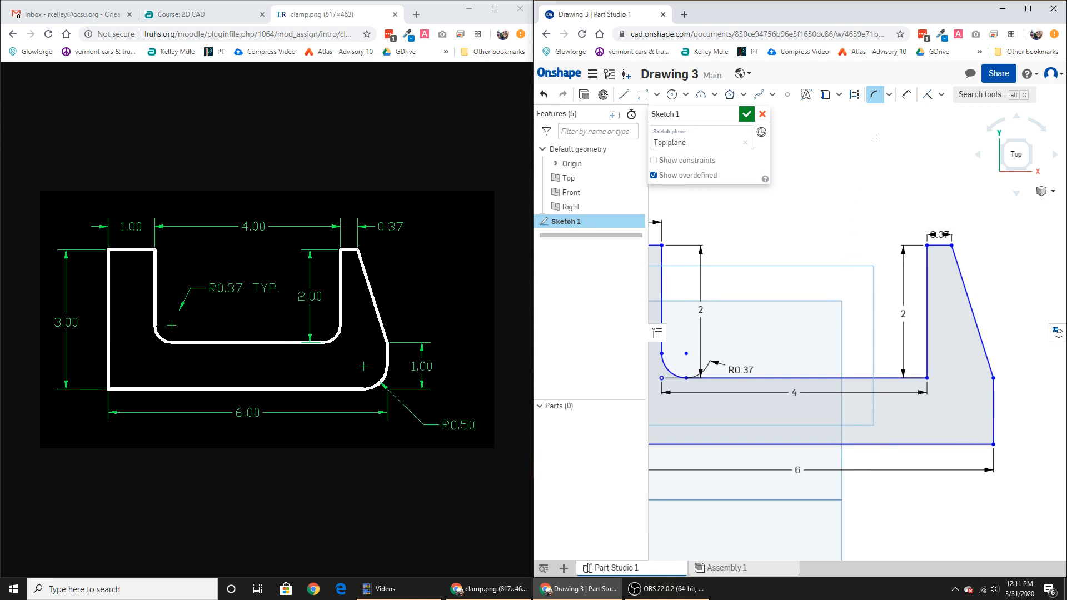
click(910, 378)
click(927, 362)
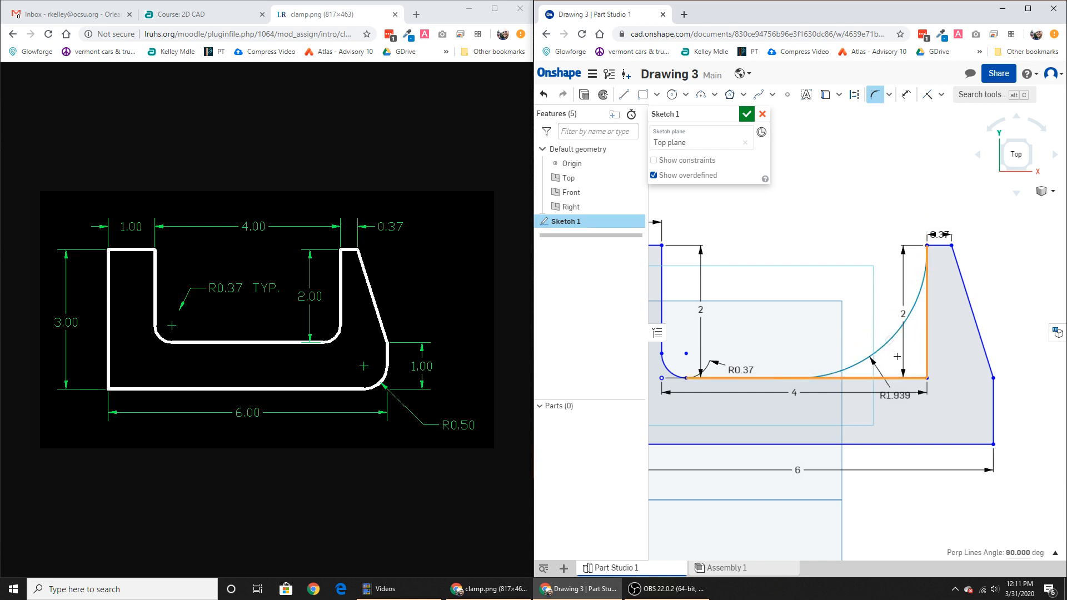
click(904, 356)
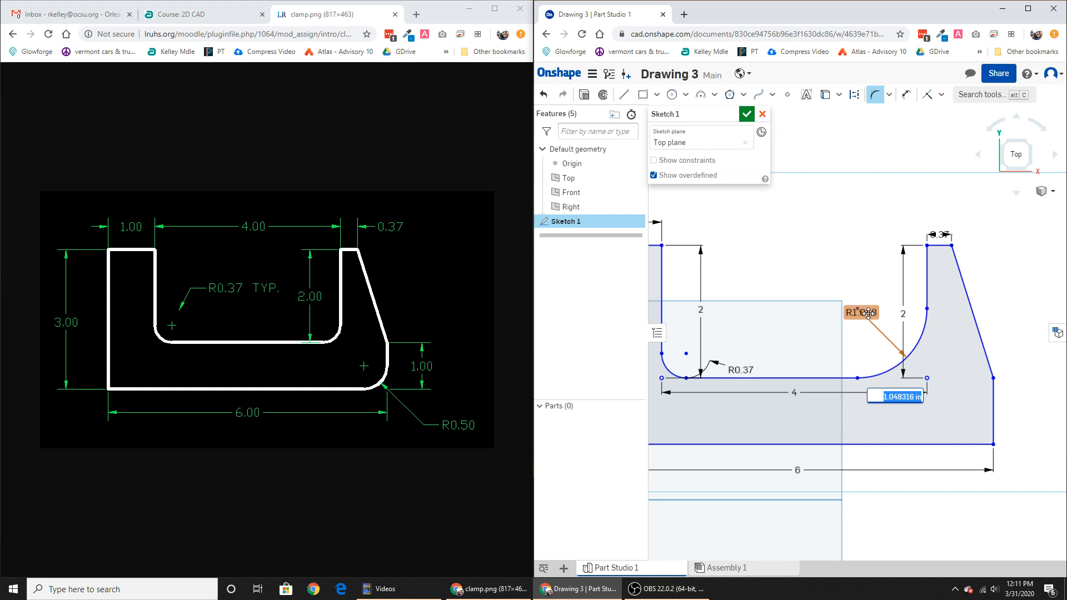
text(.37)
key(Return)
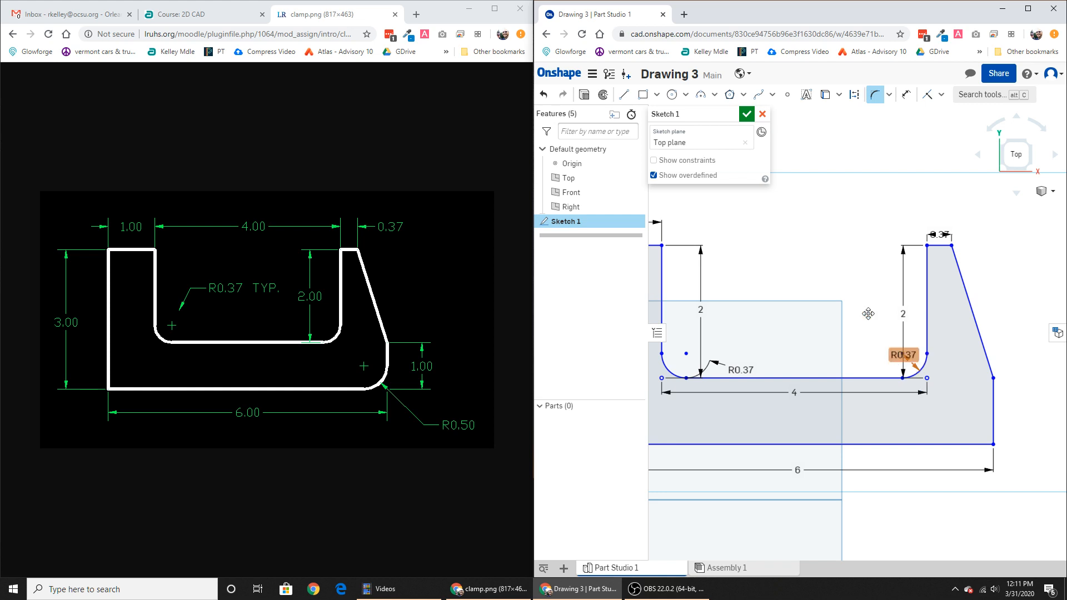
drag(897, 354, 855, 370)
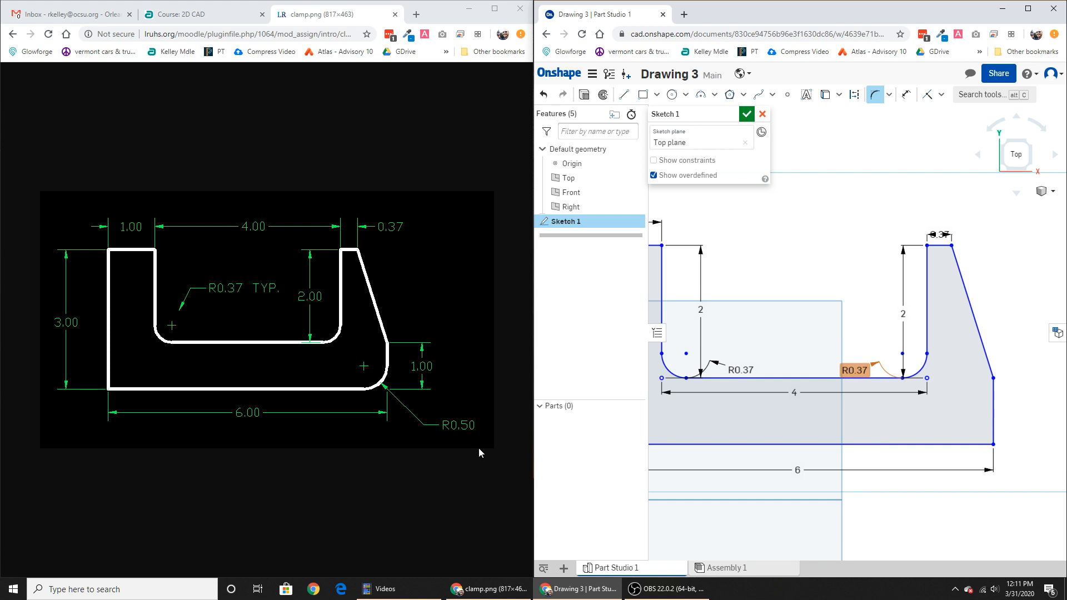
Step: Fillet the profile's lower right outer corner with a 0.5 in radius and move its radius dimension outside the corner
click(993, 431)
click(969, 439)
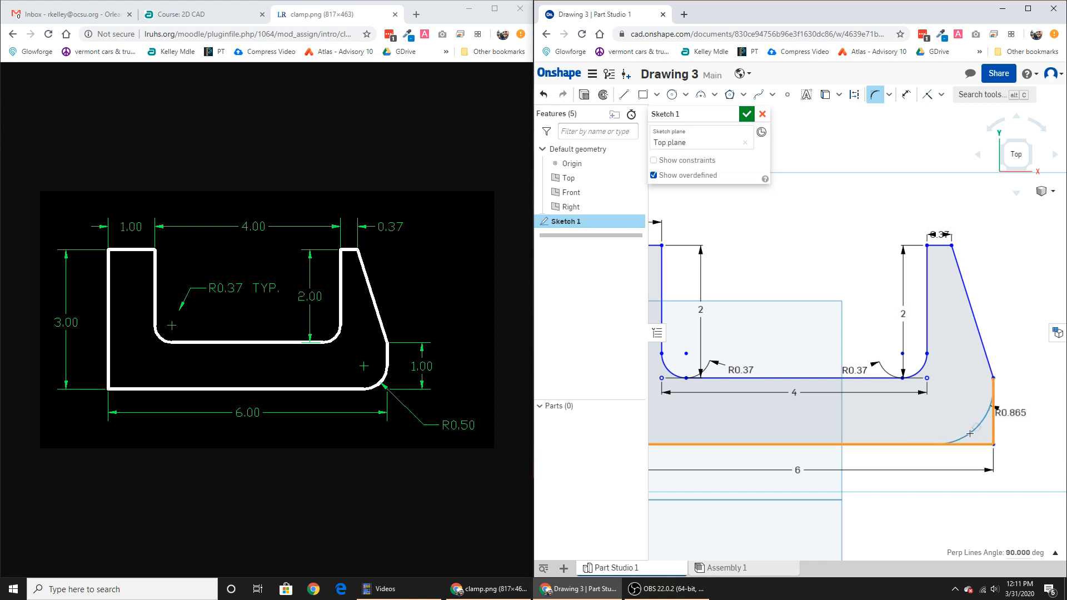
click(970, 433)
key(BackSpace)
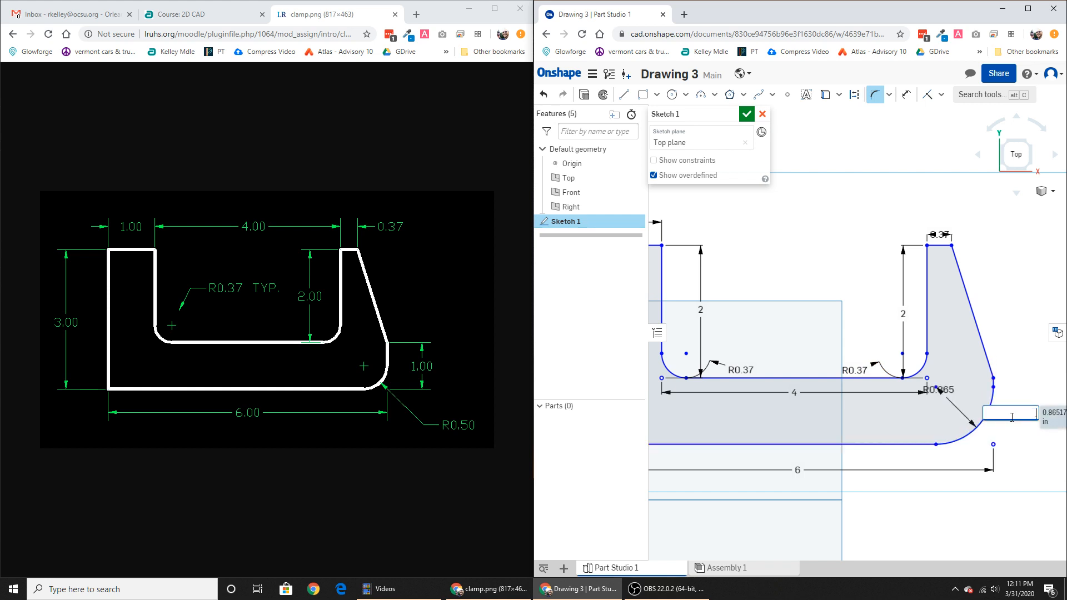
text(.5)
key(Return)
drag(970, 414, 1023, 453)
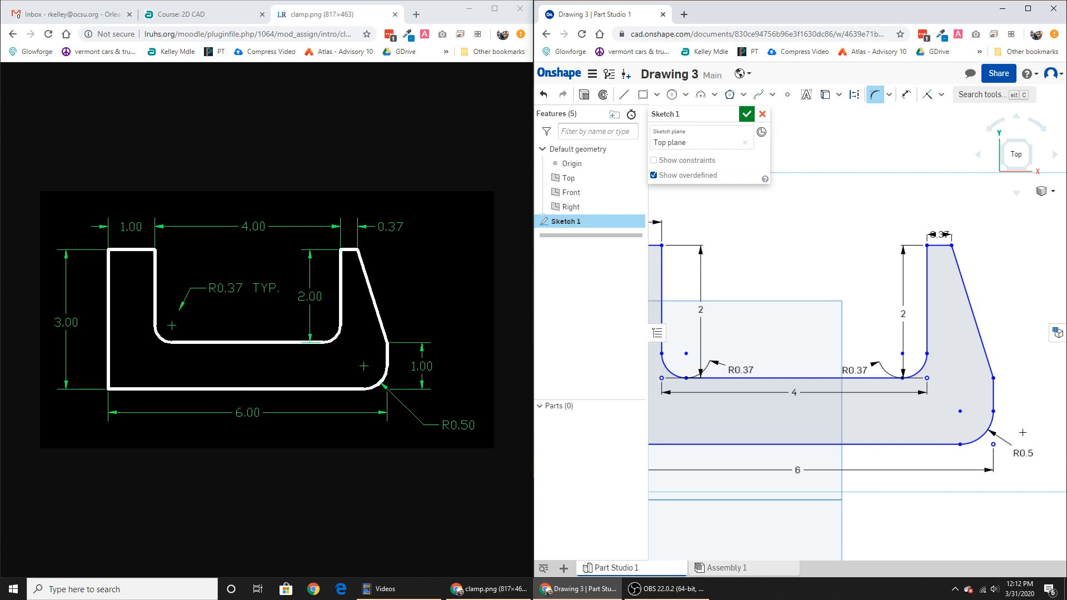
Step: Add the 1 in vertical dimension beside the right end, from the bottom edge to the lower end of the slanted line
scroll(1021, 433, down, 4)
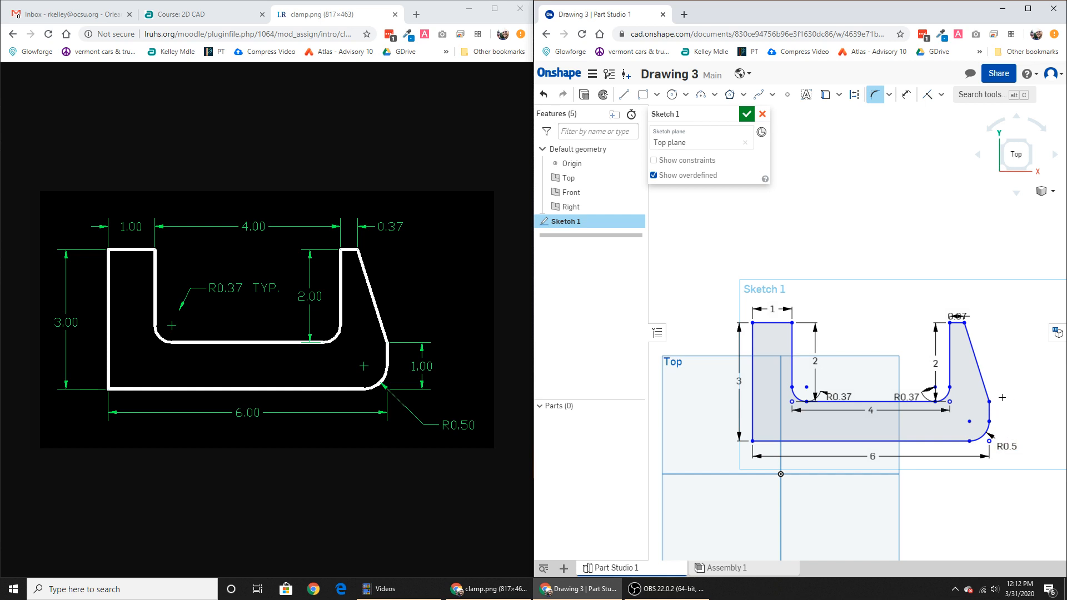
click(906, 98)
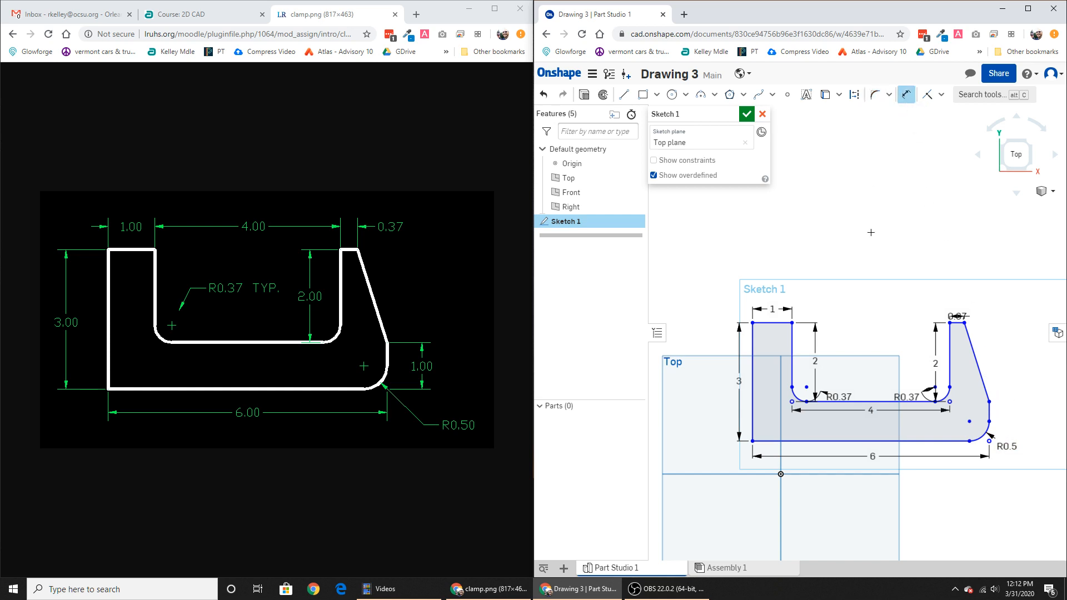
click(968, 441)
middle_drag(1007, 422, 911, 426)
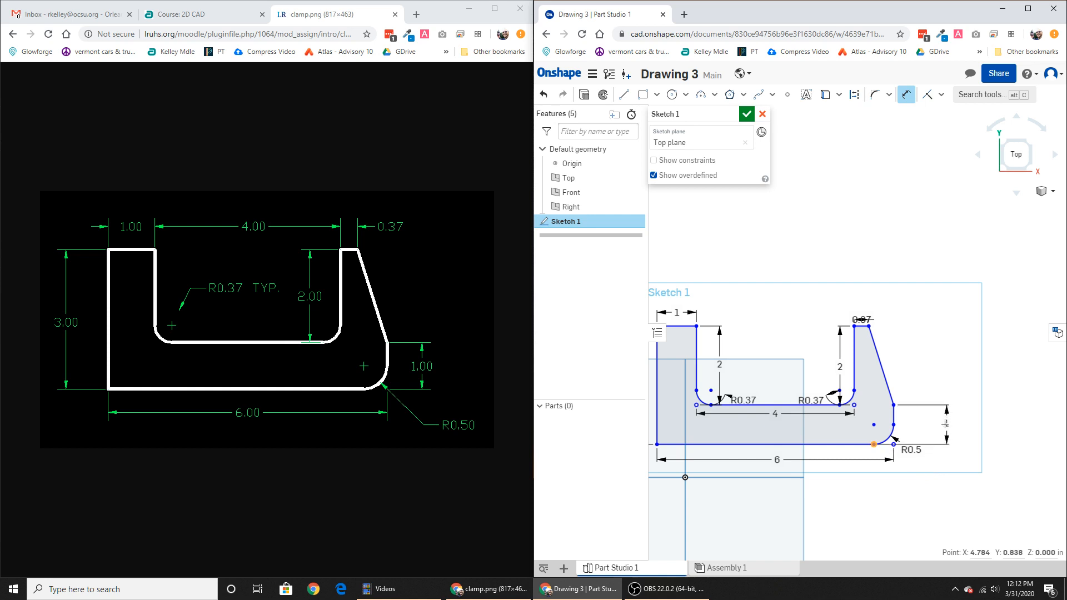
click(943, 425)
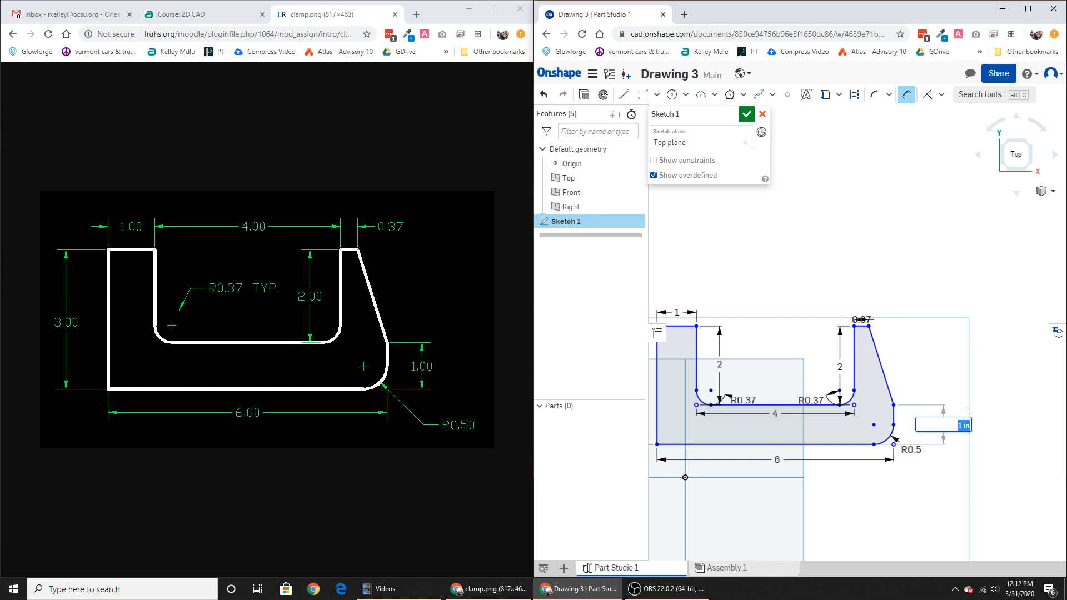
key(Return)
Step: Accept the finished sketch and return to the documents list
scroll(834, 389, down, 1)
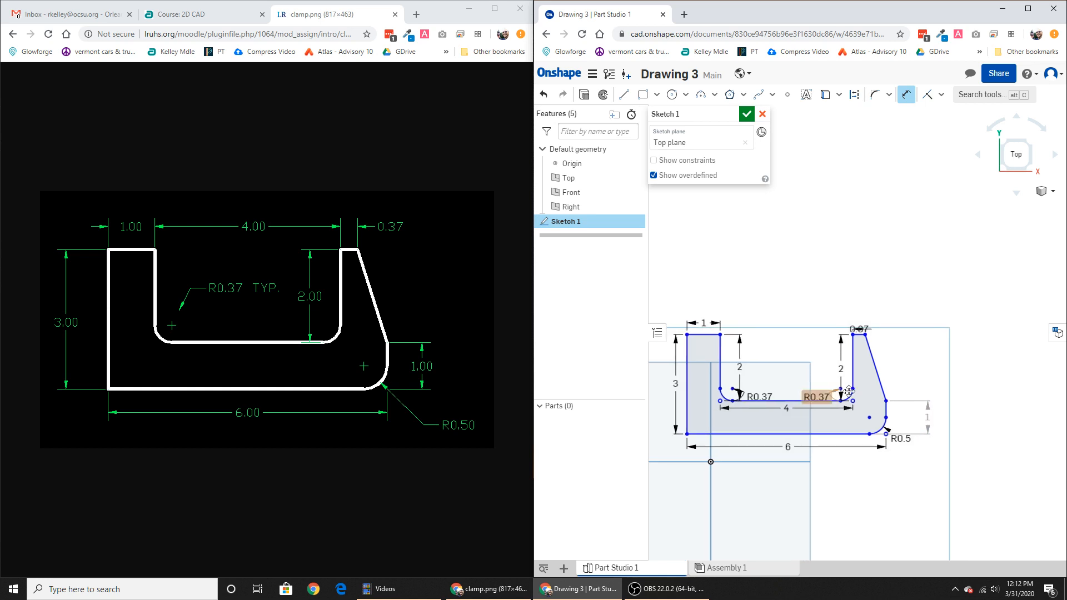
middle_drag(834, 392, 882, 395)
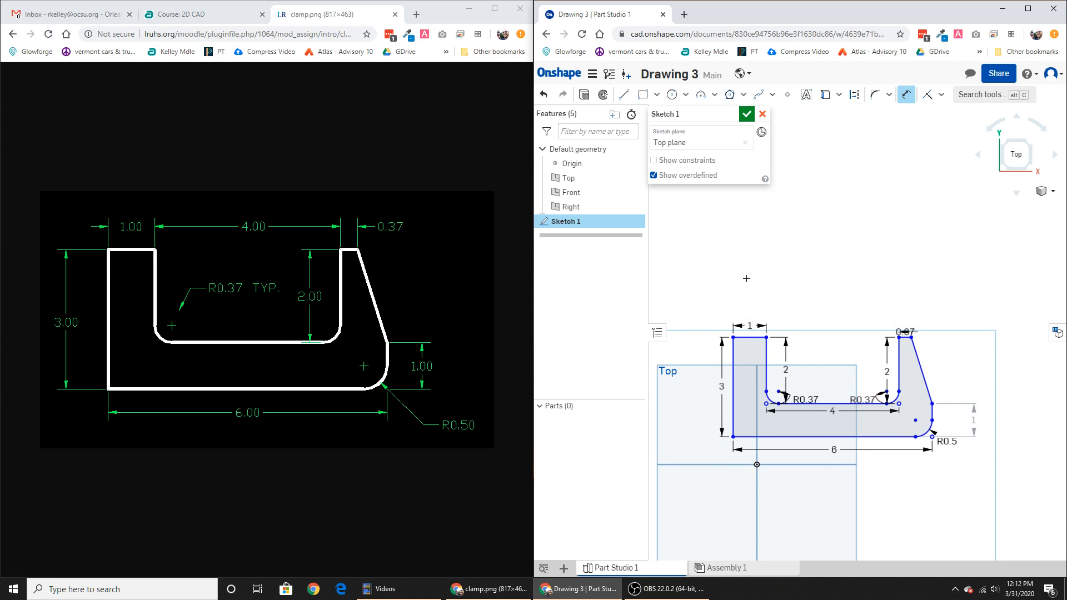
click(747, 115)
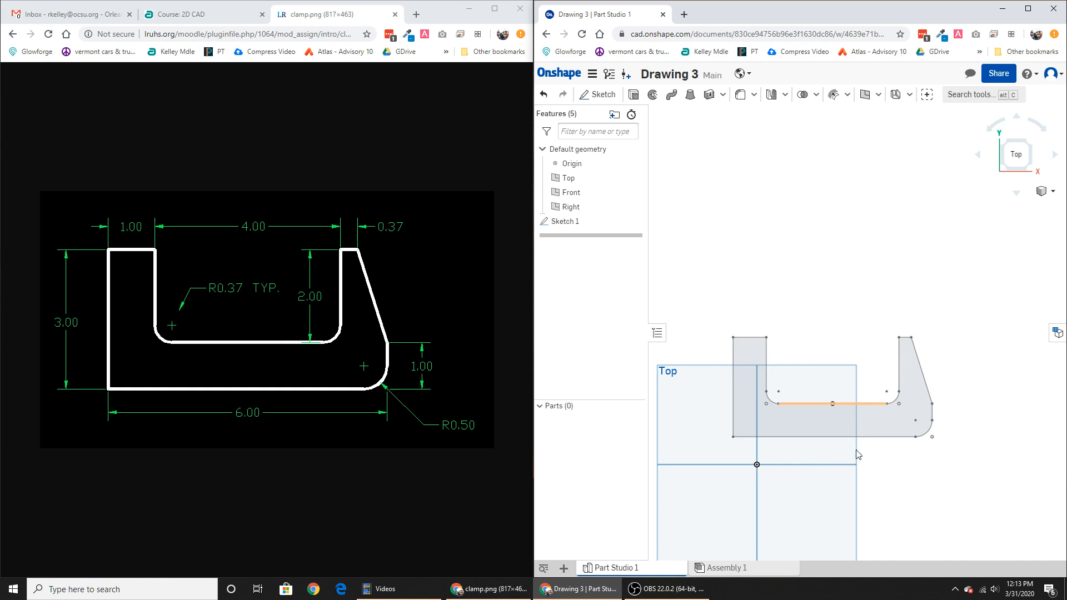
middle_drag(835, 396, 866, 306)
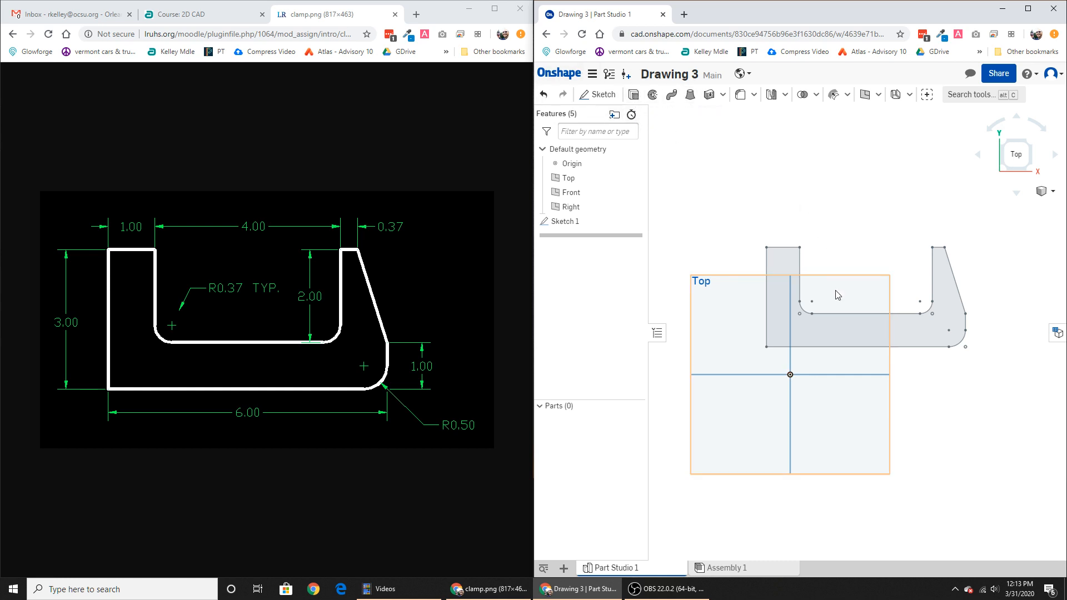
click(592, 73)
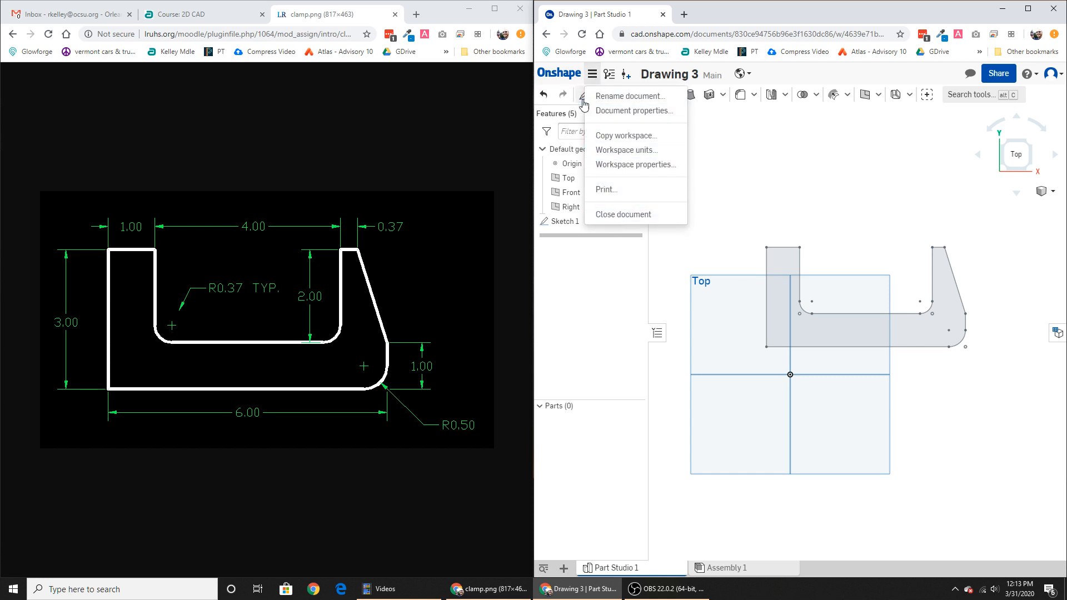
click(563, 75)
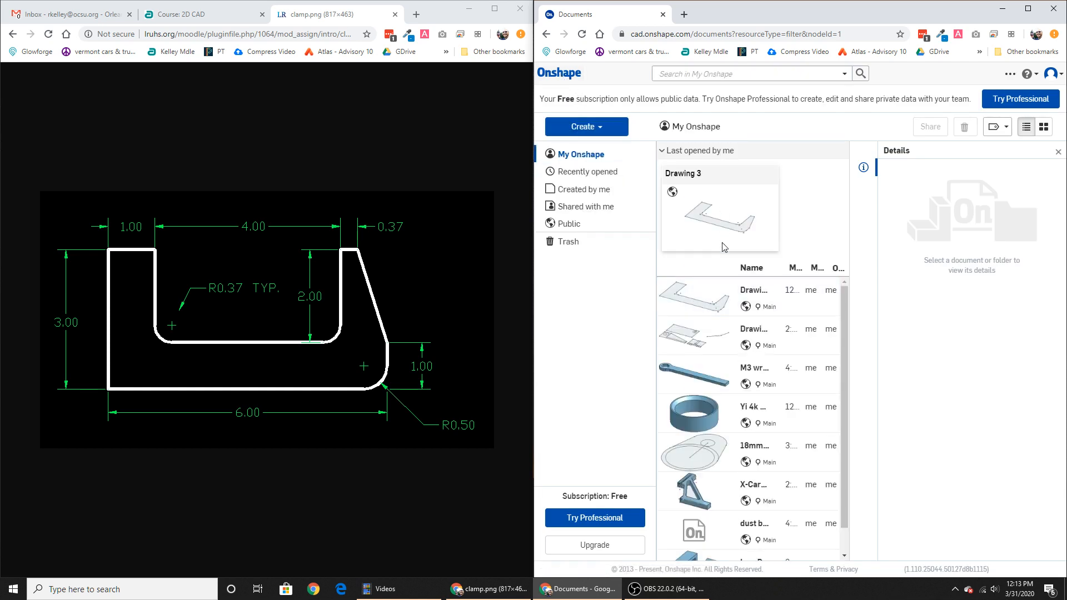
Step: Select the Drawing 3 document and copy its workspace link
scroll(723, 378, down, 1)
scroll(724, 384, up, 1)
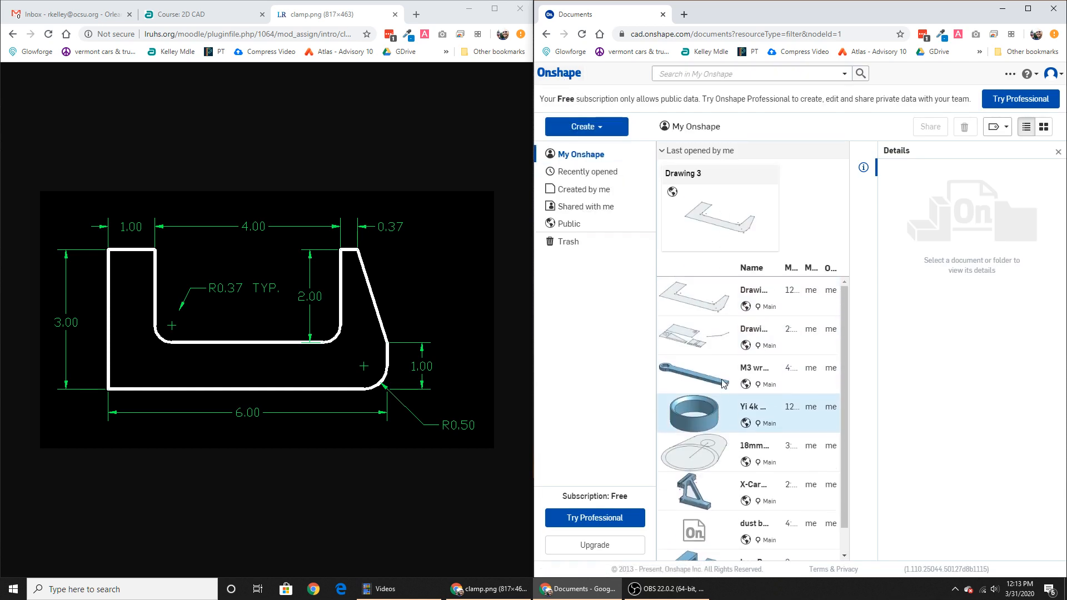
click(689, 298)
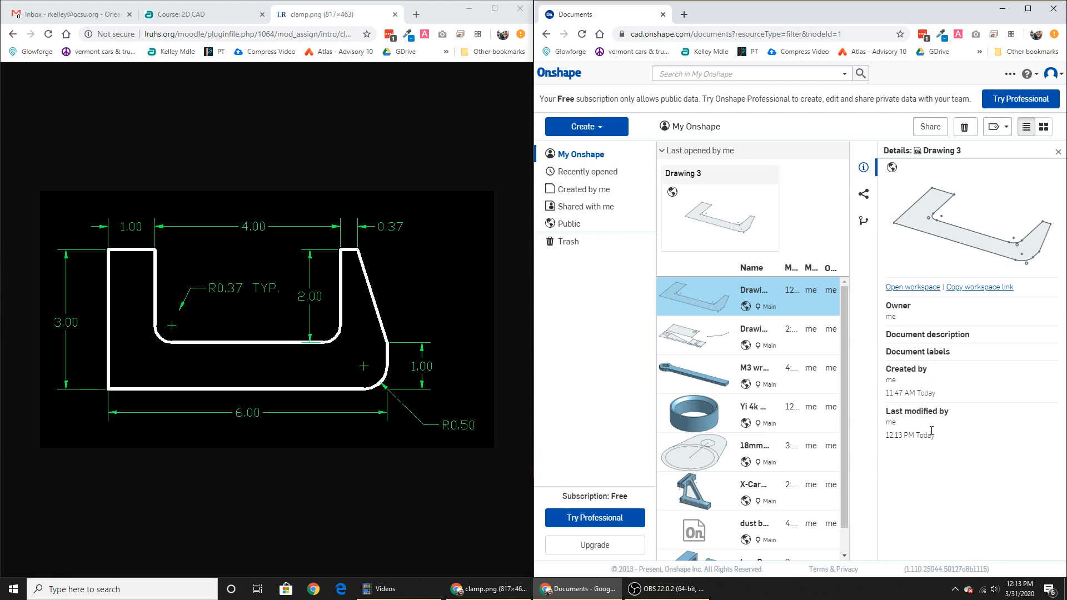
click(969, 289)
Step: Maximize the browser window, test the copied workspace link in a new incognito window, and close that window
click(1026, 8)
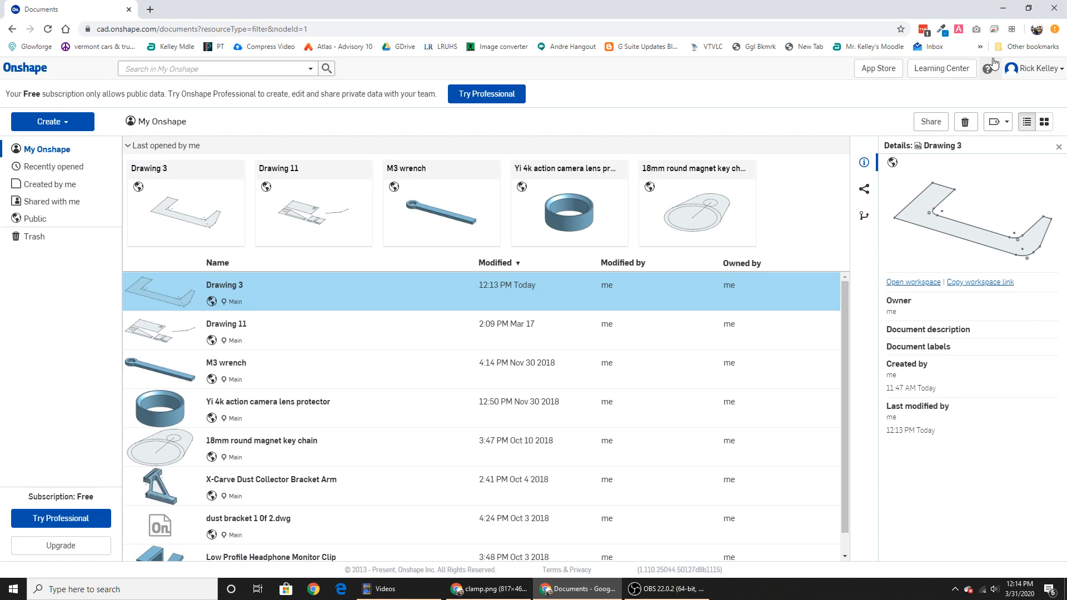
click(1055, 30)
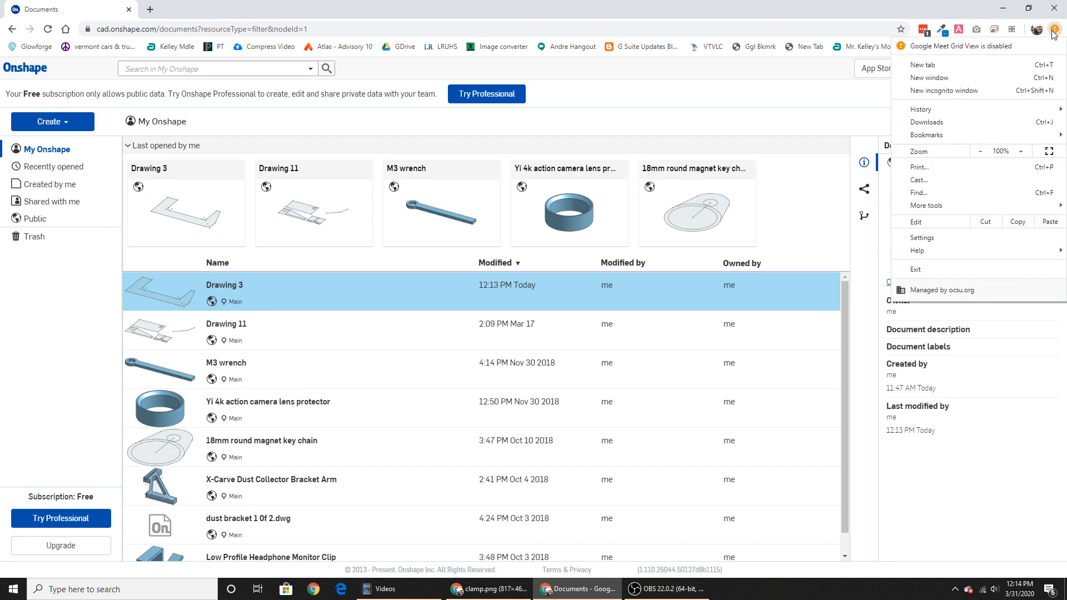
click(945, 90)
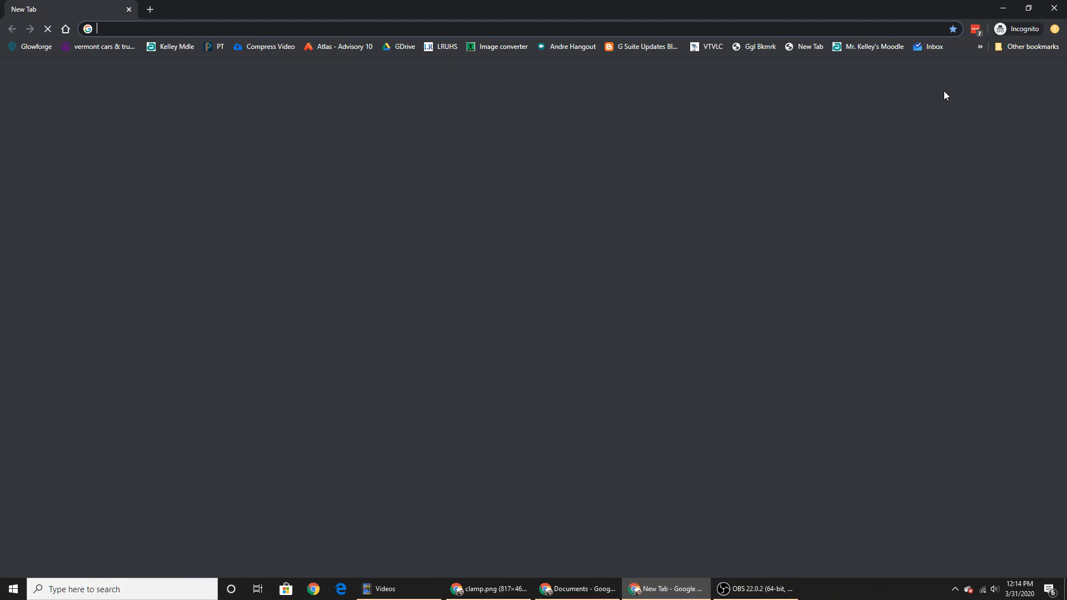
right_click(445, 30)
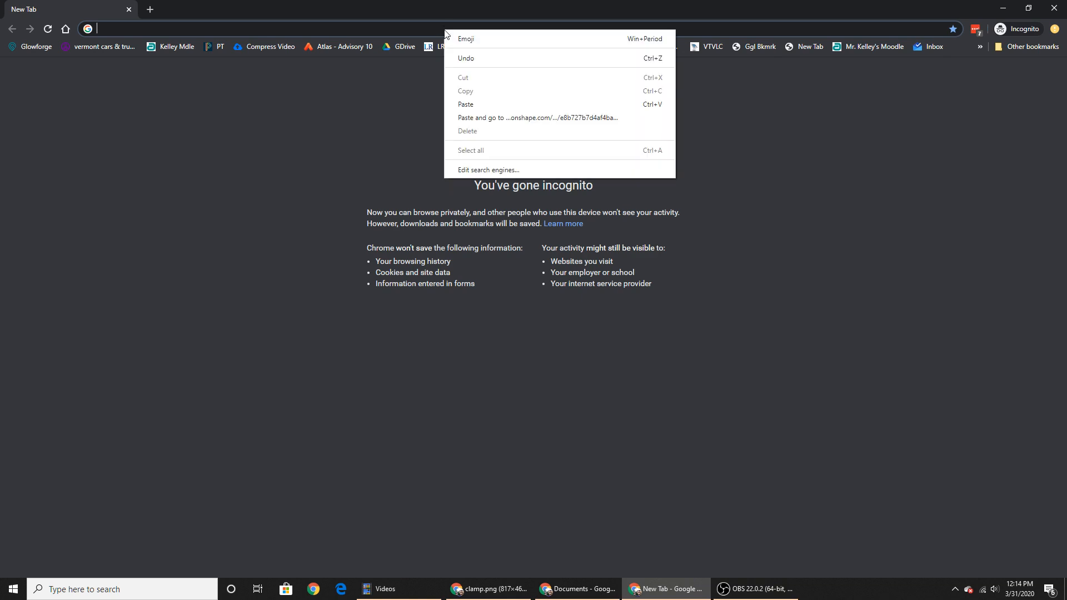
click(482, 119)
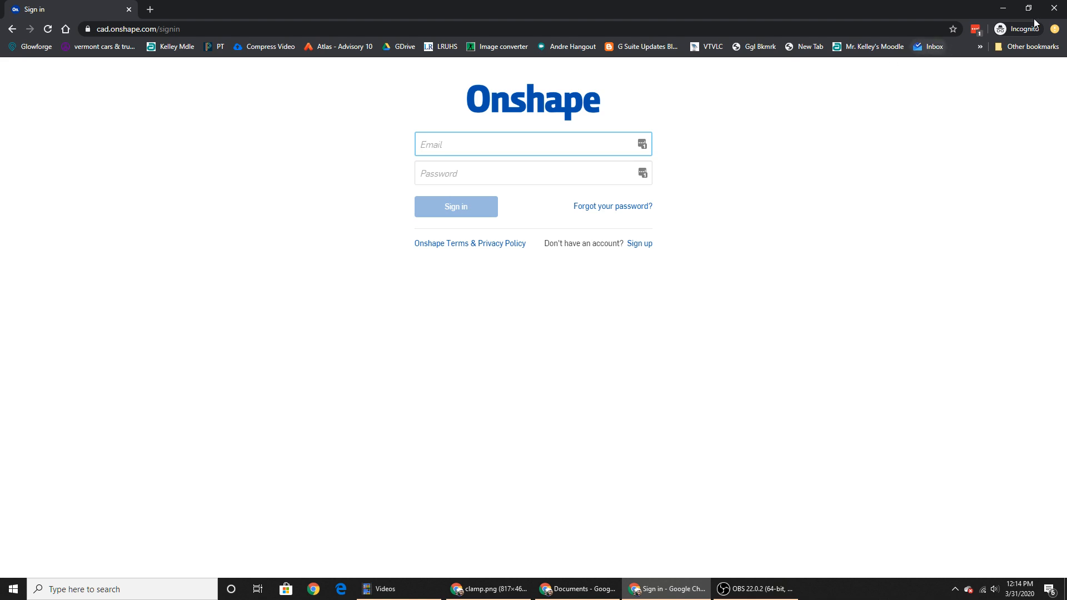
click(1055, 8)
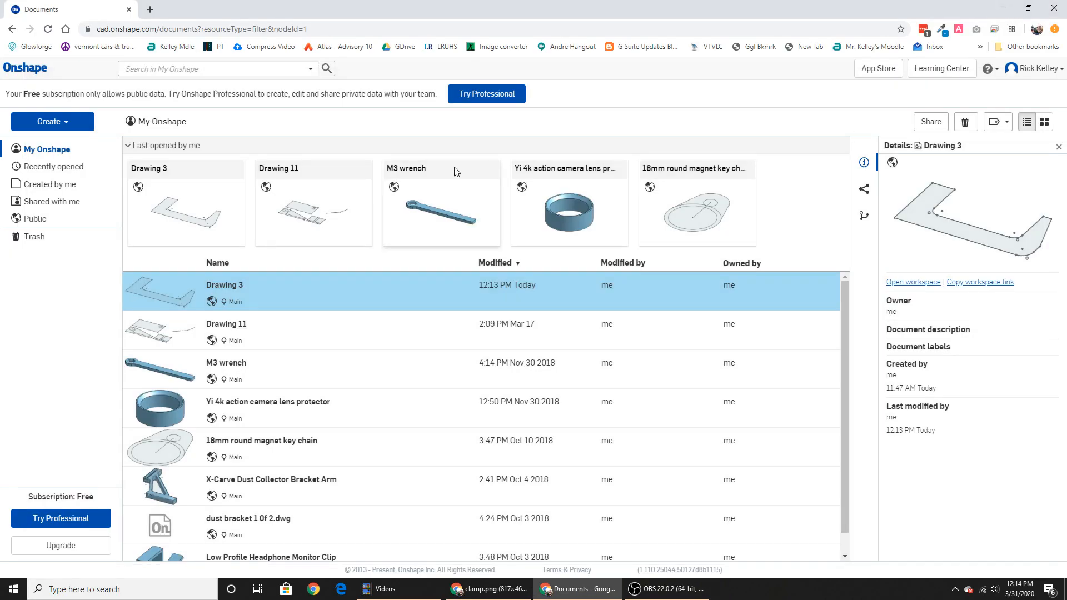
Step: Open the share settings for Drawing 3, turn on link sharing, and place the cursor in the document link
right_click(173, 292)
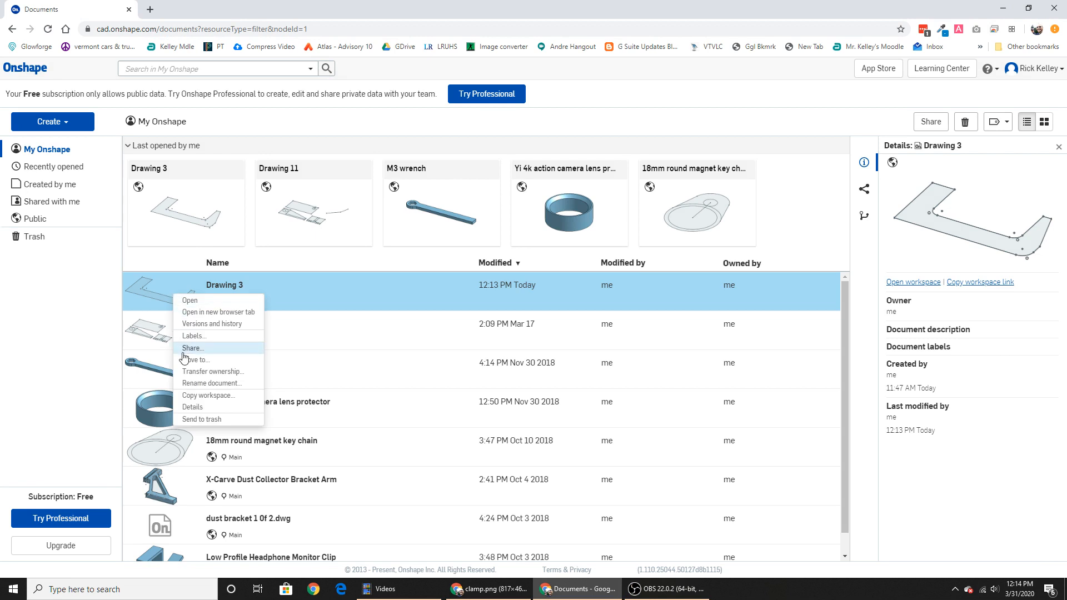
right_click(145, 293)
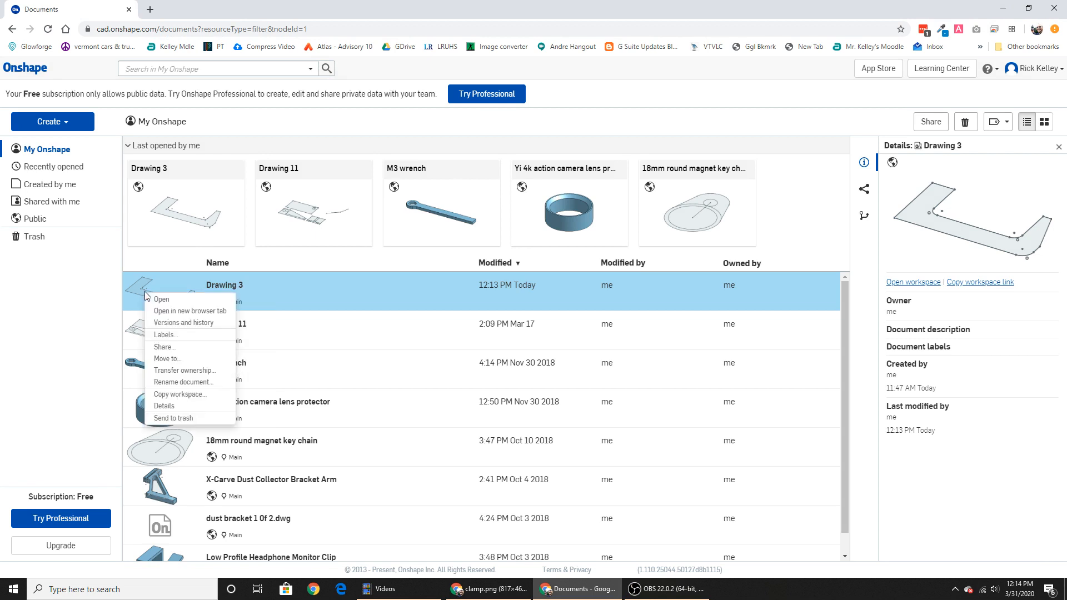
click(164, 347)
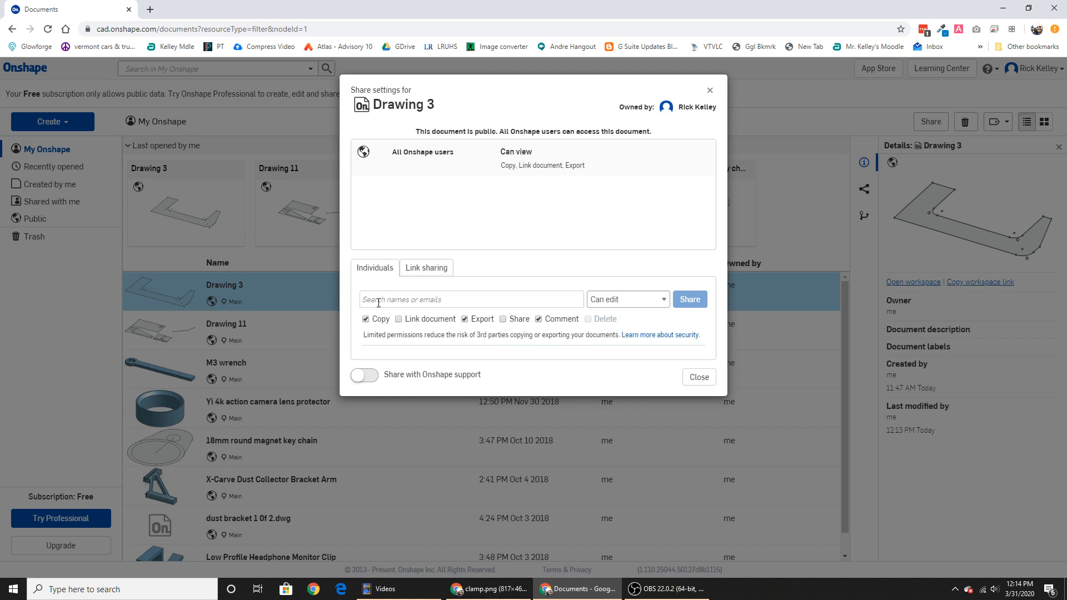
click(657, 300)
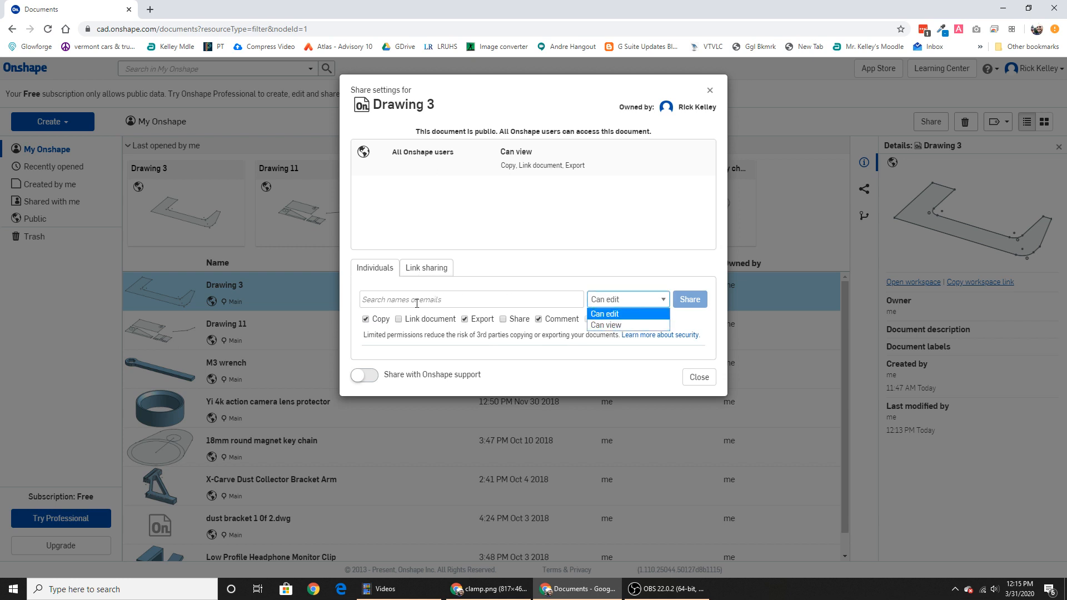
click(419, 270)
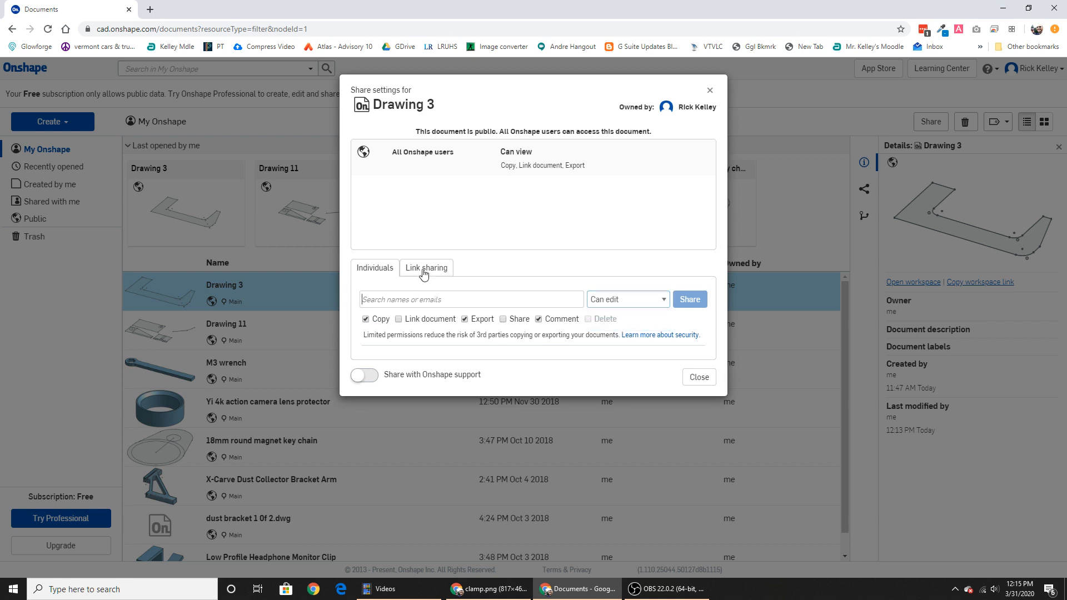
click(424, 272)
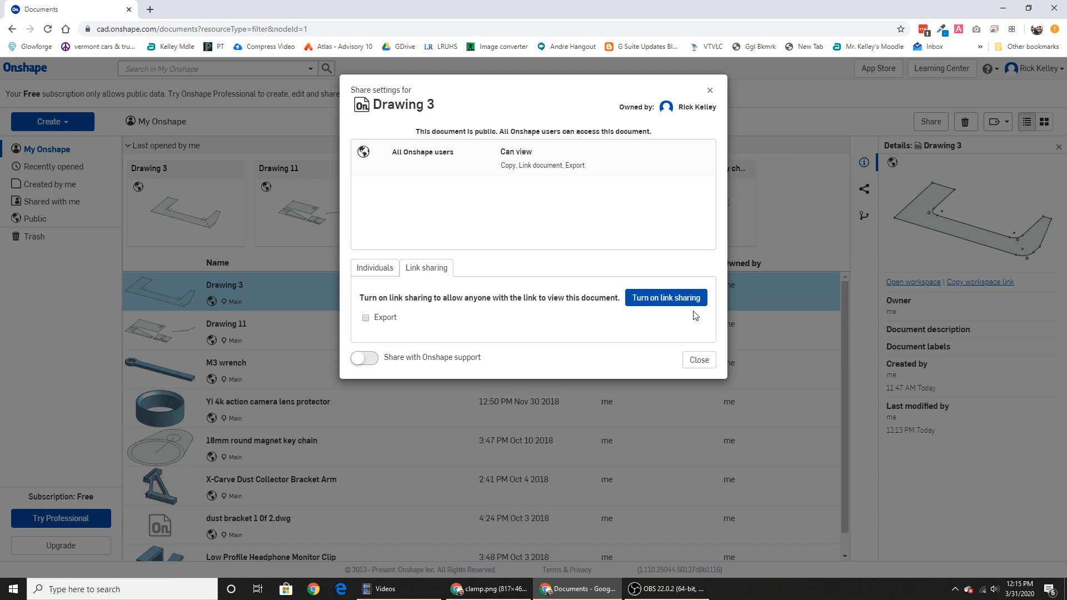
click(666, 298)
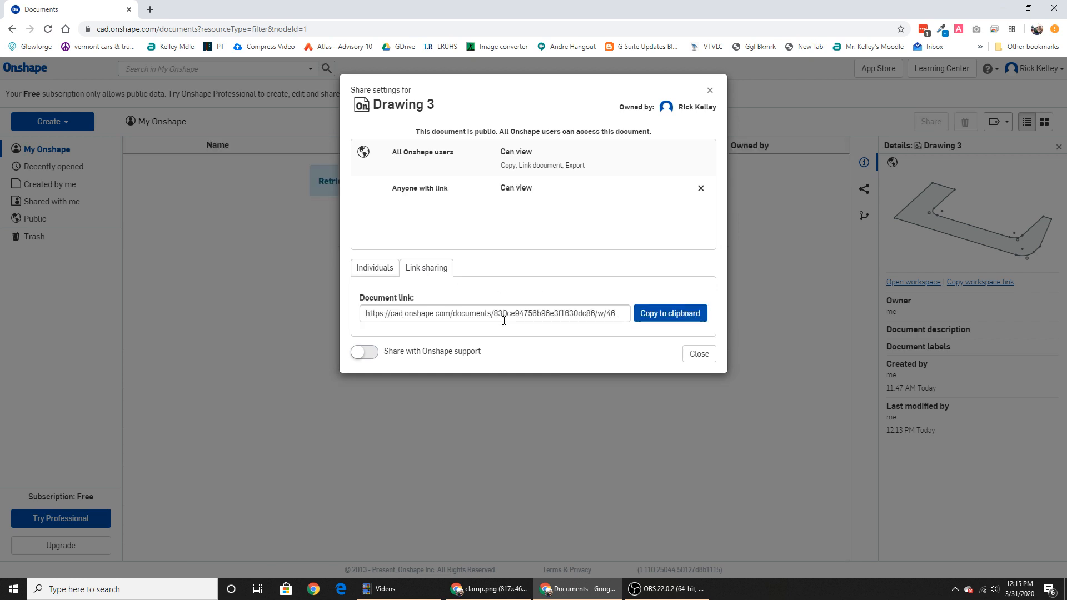
click(401, 315)
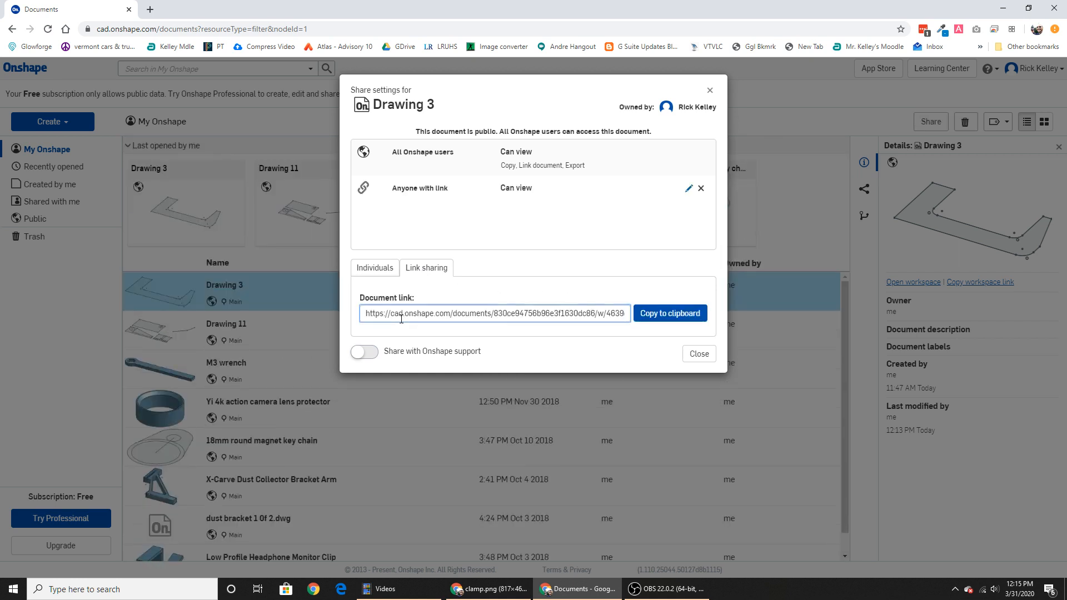
Step: Copy the Drawing 3 document link to the clipboard and dock the browser window beside the course window
click(647, 316)
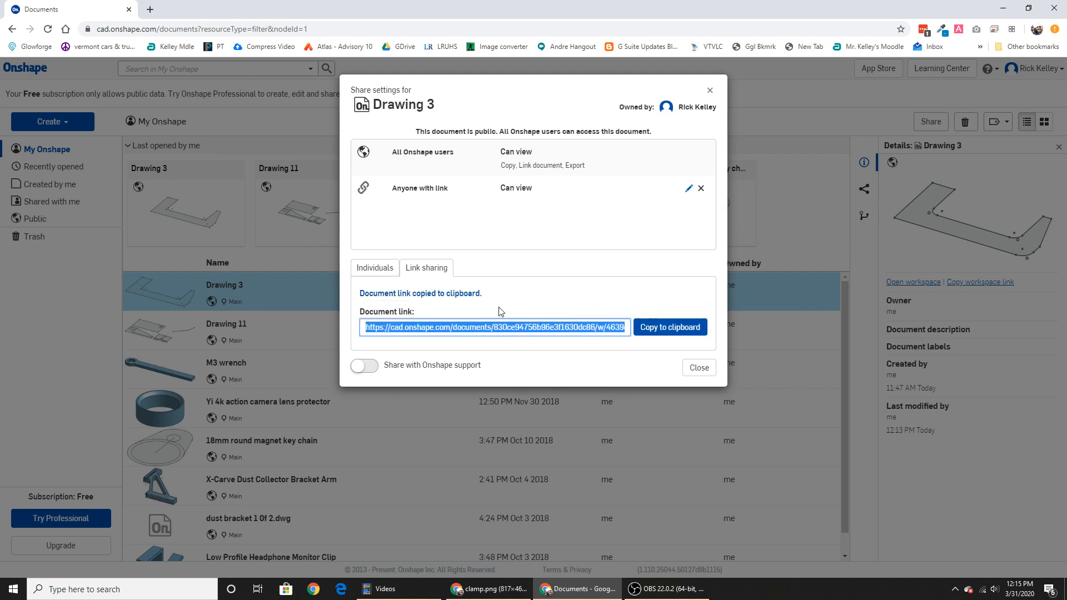
drag(455, 12, 1064, 83)
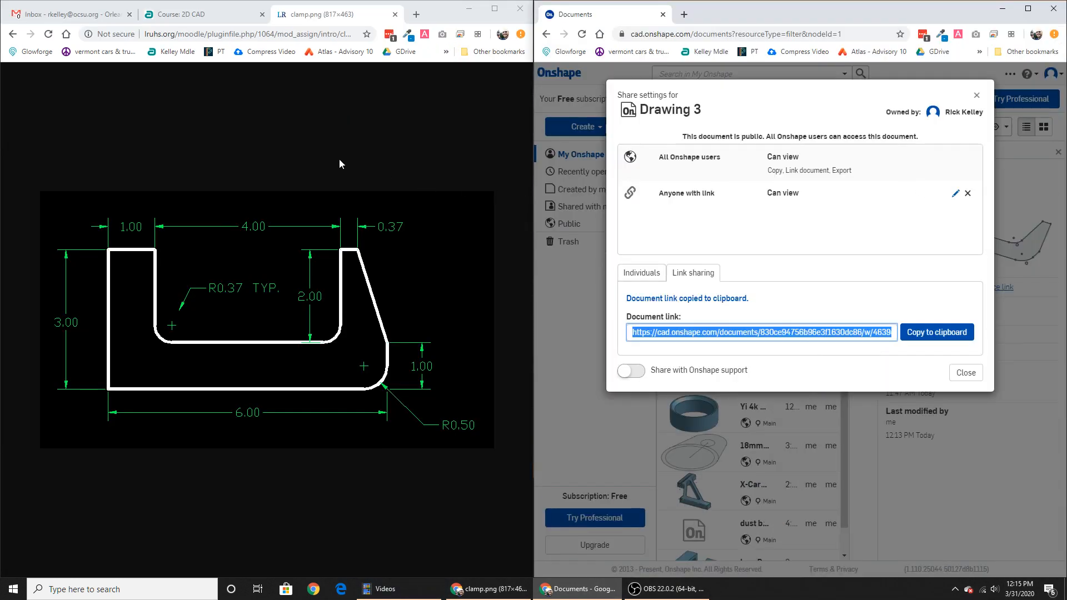
Step: Open the Drawing-3 assignment from the 2D CAD course page and view its submission area below the reference drawing
click(177, 15)
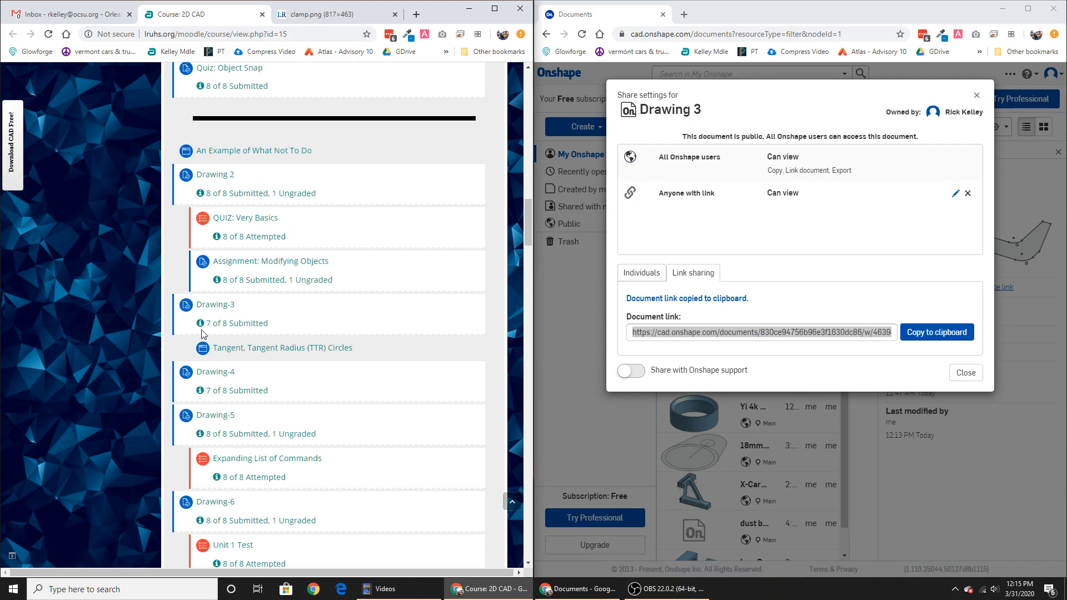
click(225, 304)
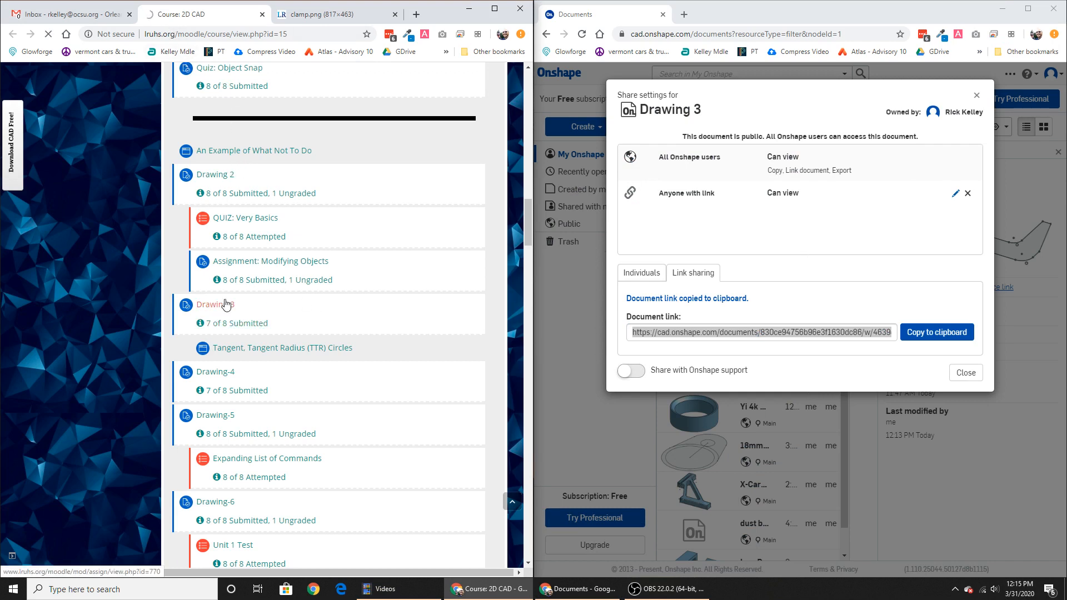
scroll(227, 306, down, 1)
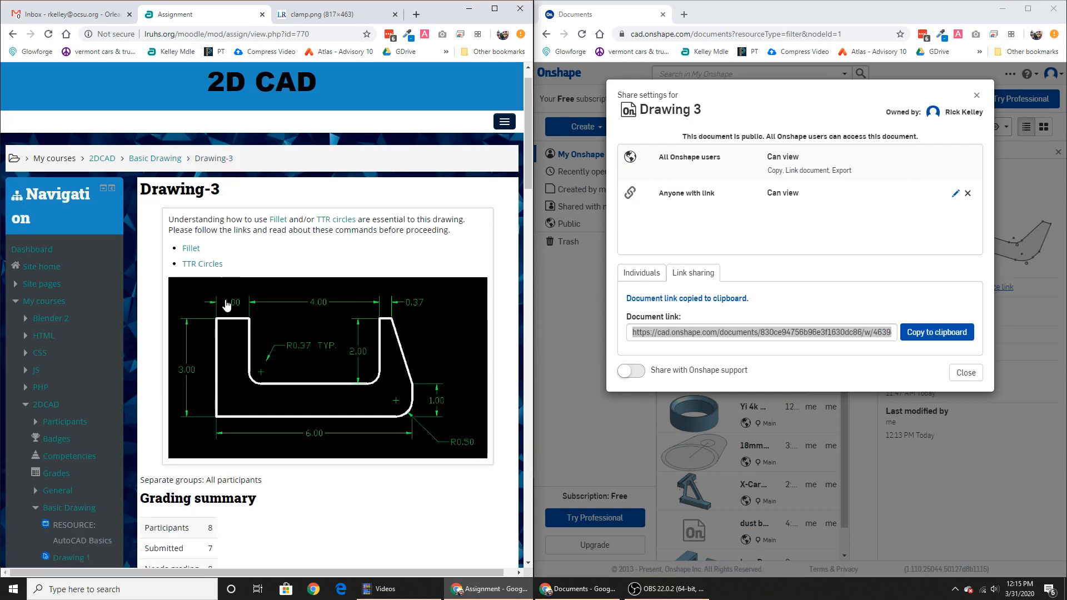
scroll(226, 305, down, 3)
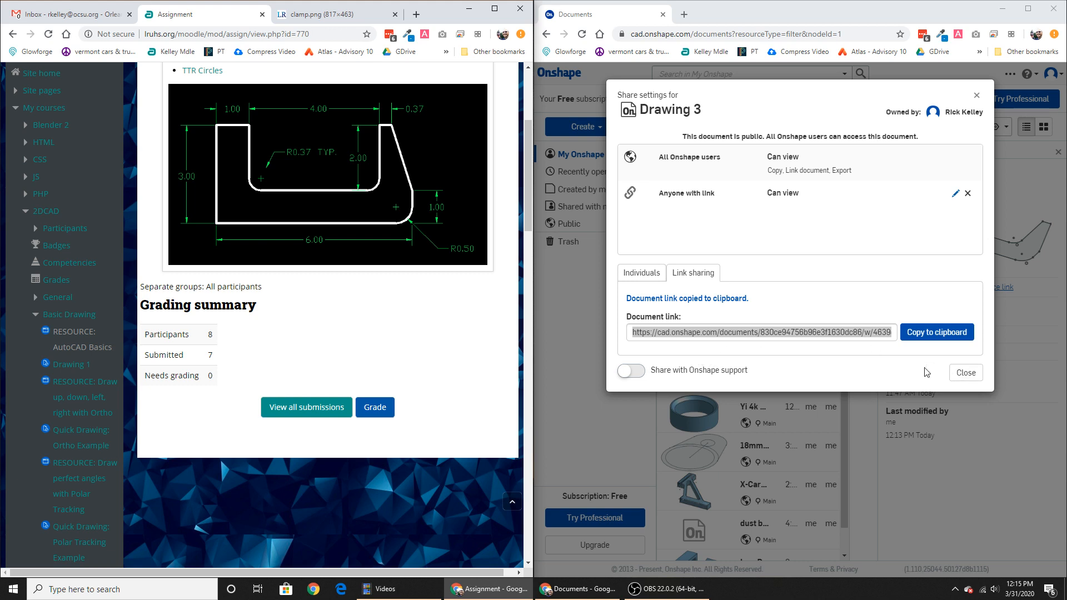
Step: Close the share settings for Drawing 3 and maximize the Onshape browser window
click(960, 374)
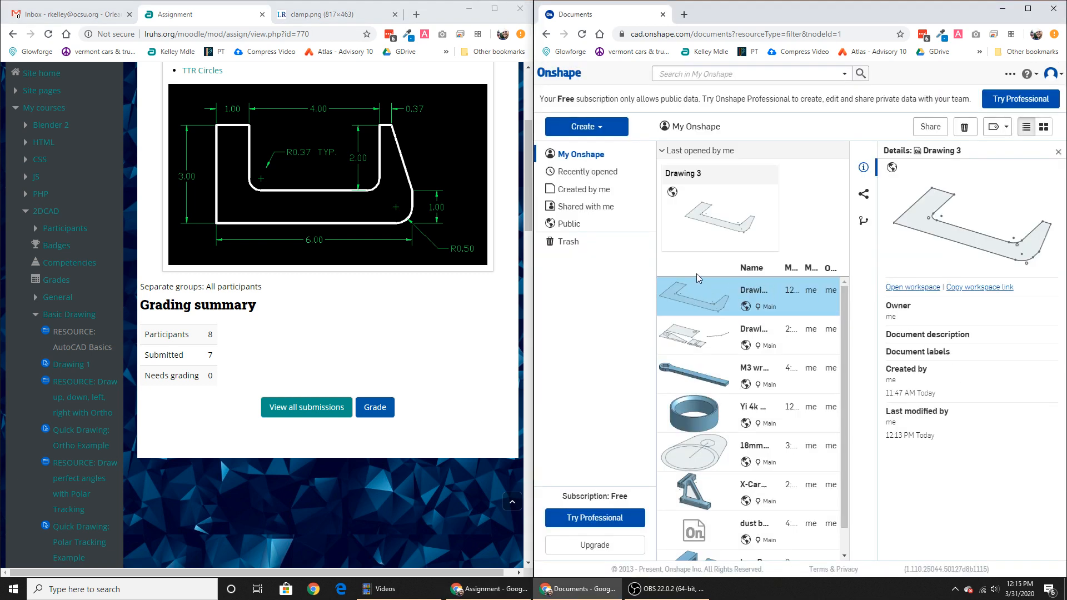
click(1028, 9)
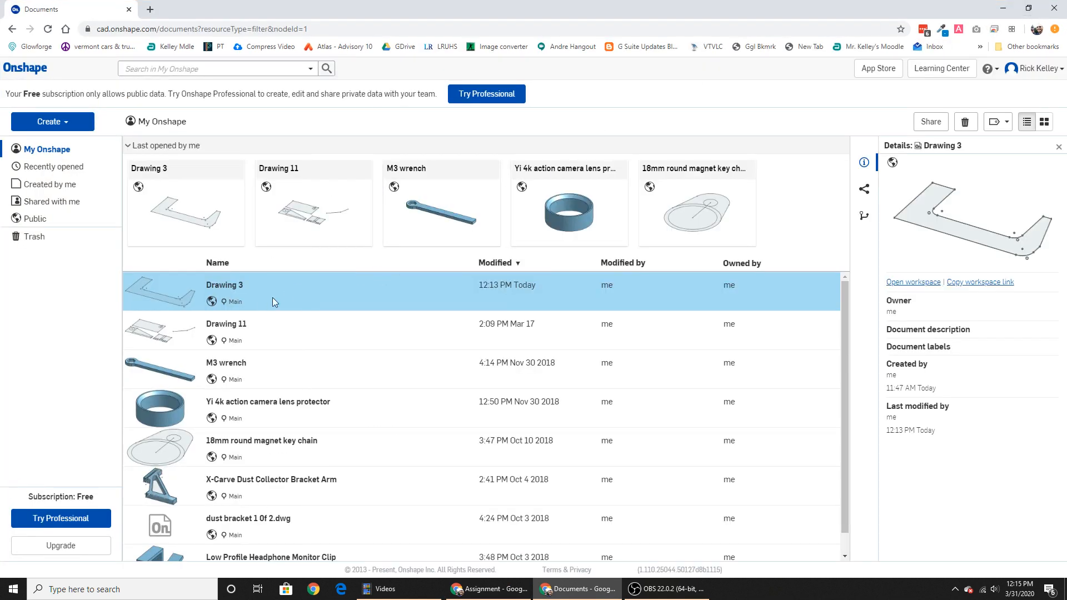
Step: Look over the actions offered for Drawing 3 in the documents list, open the document, and display its document menu
right_click(162, 296)
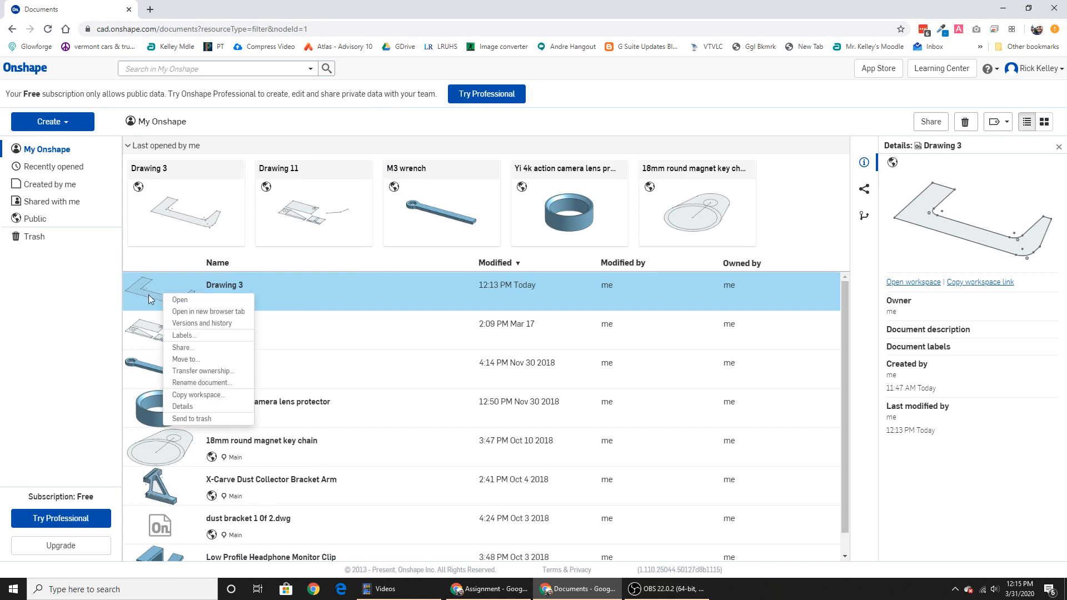
click(148, 295)
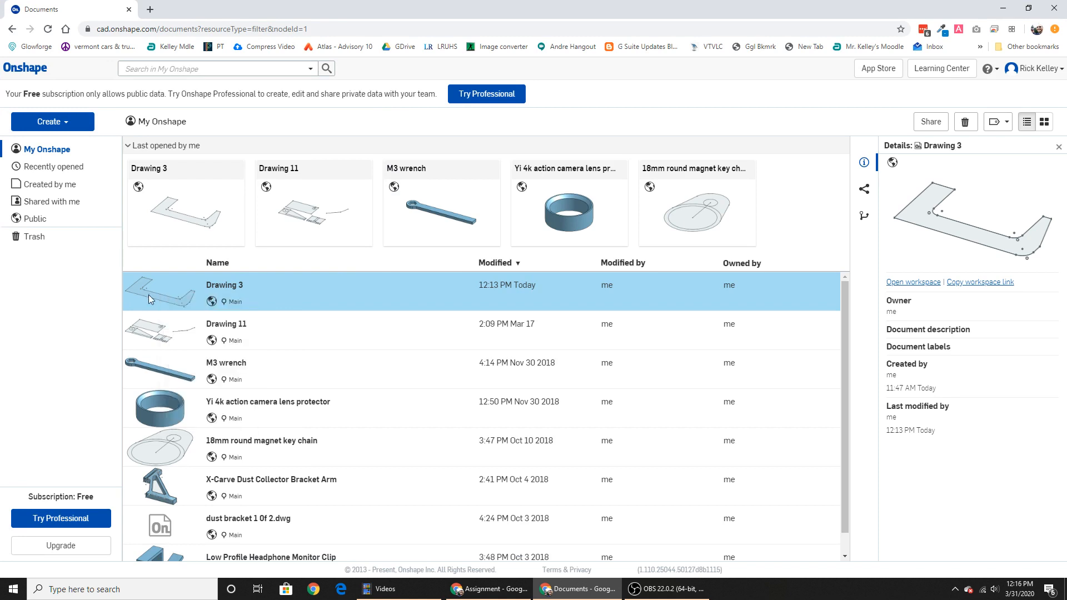
click(165, 232)
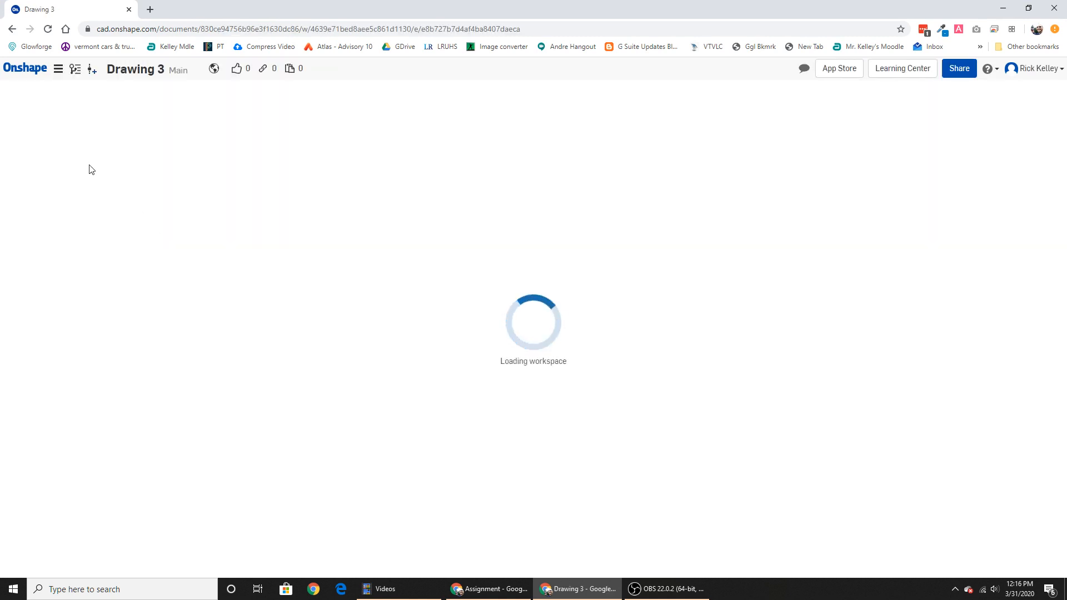
click(58, 73)
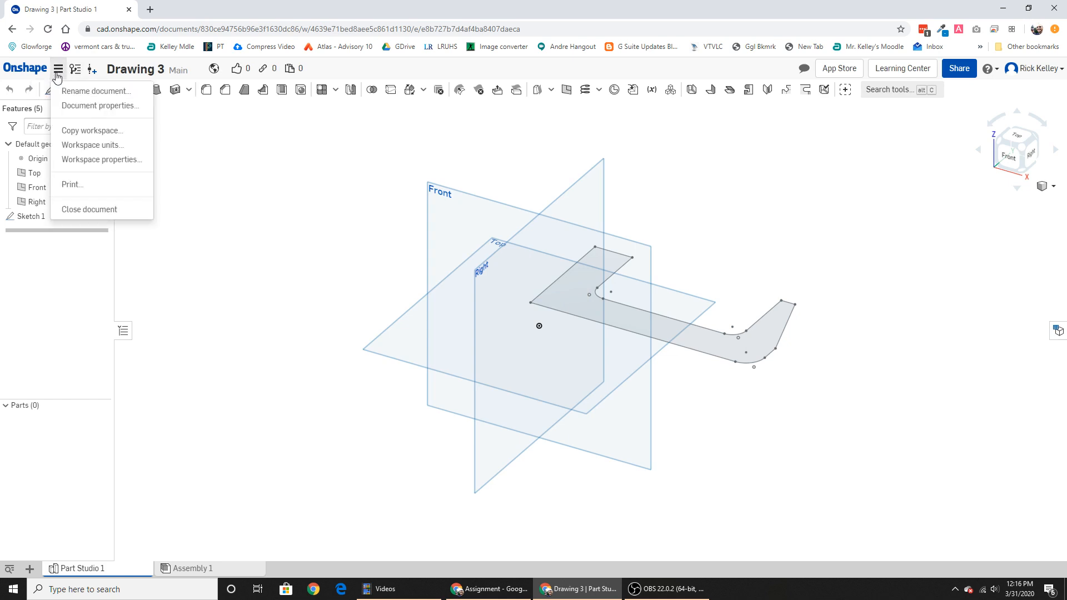